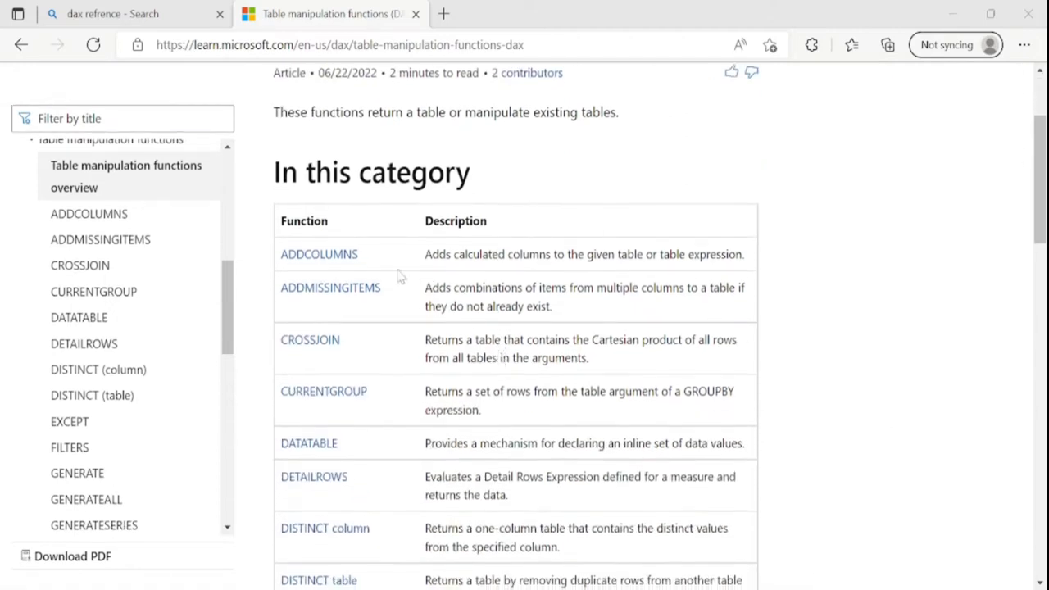
Review the DAX table manipulation functions list, then bring Power BI Desktop forward
scroll(421, 491, "down", 3)
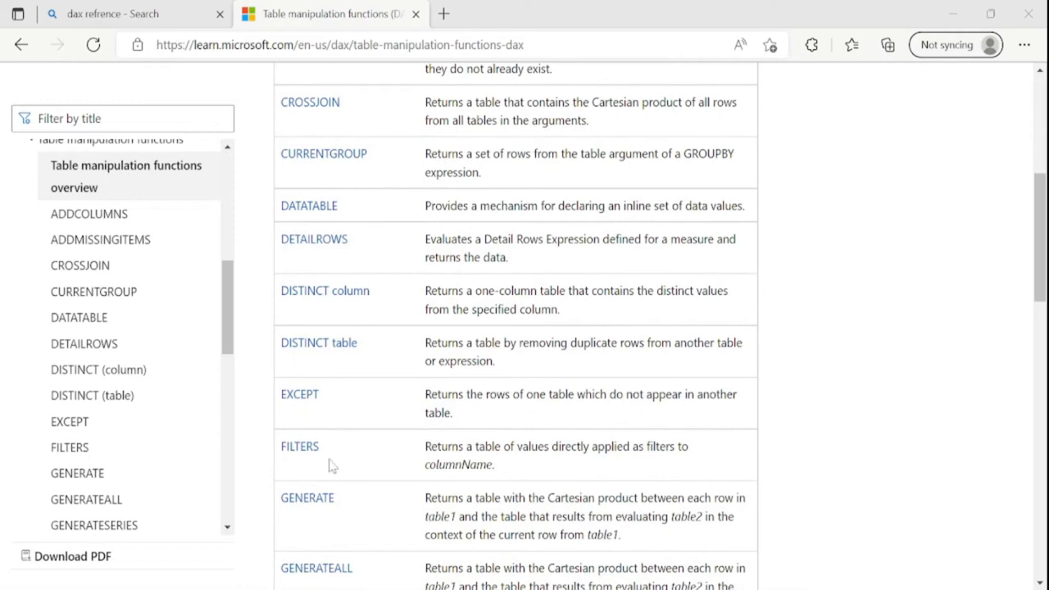
scroll(331, 464, "down", 3)
scroll(339, 466, "up", 3)
scroll(339, 466, "up", 4)
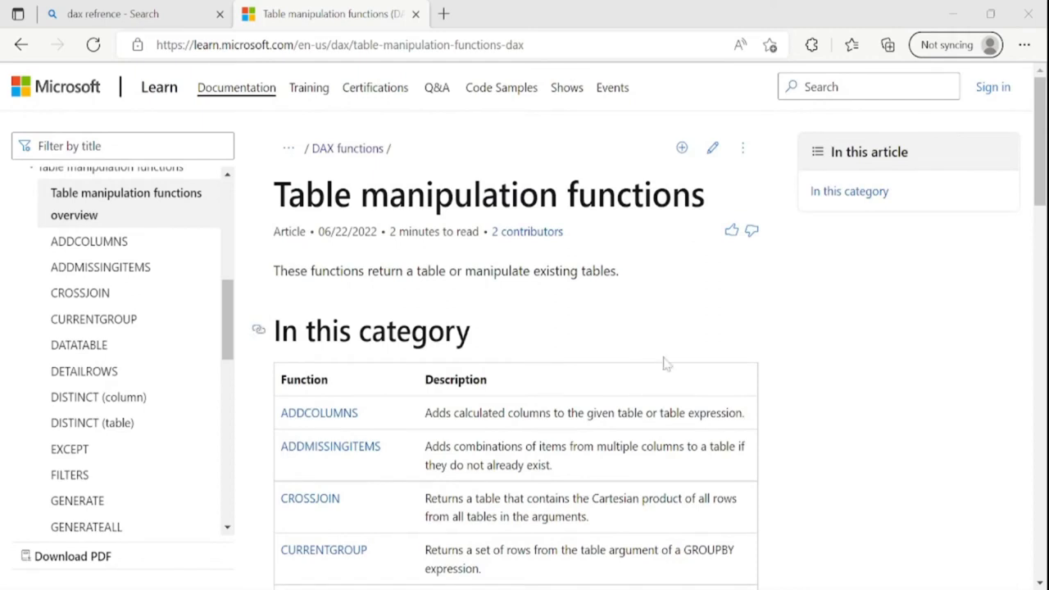
left_click(703, 588)
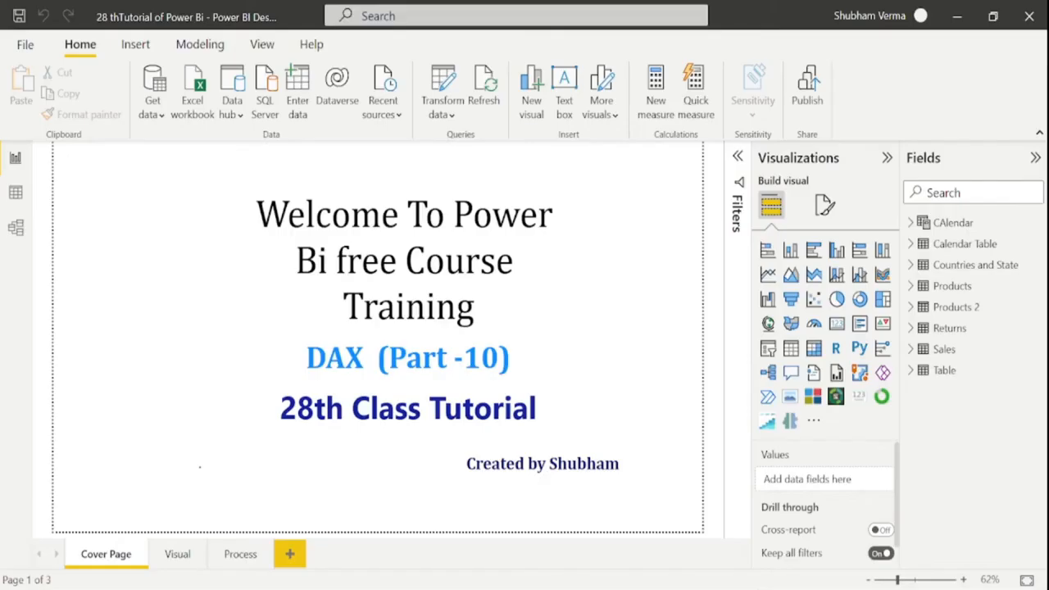
Inspect the Products table rows in Data view, then start a new calculated table with a cleared formula
left_click(953, 287)
left_click(16, 192)
left_click(993, 286)
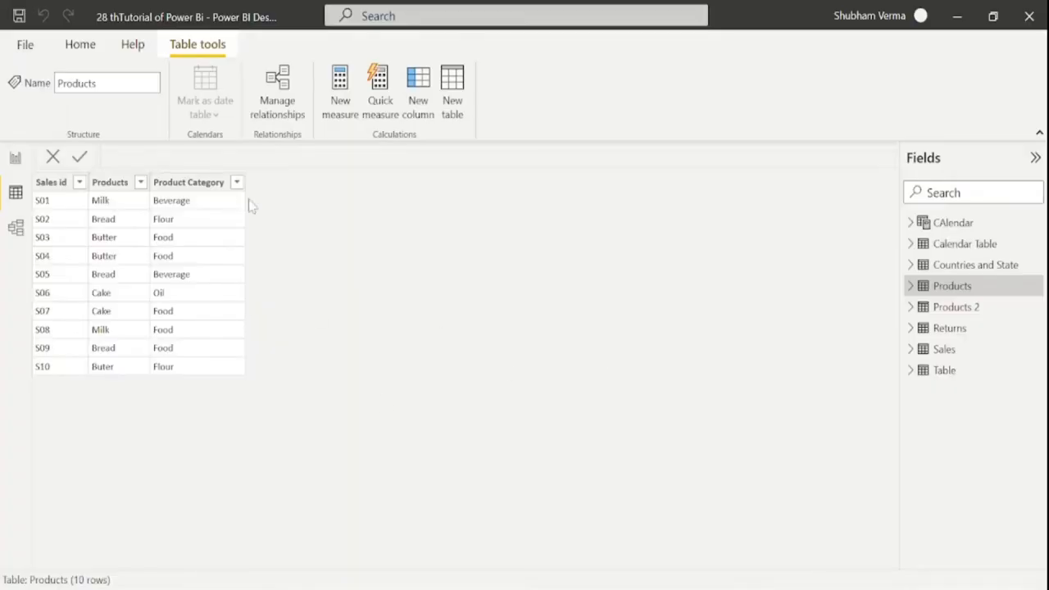
left_click(450, 100)
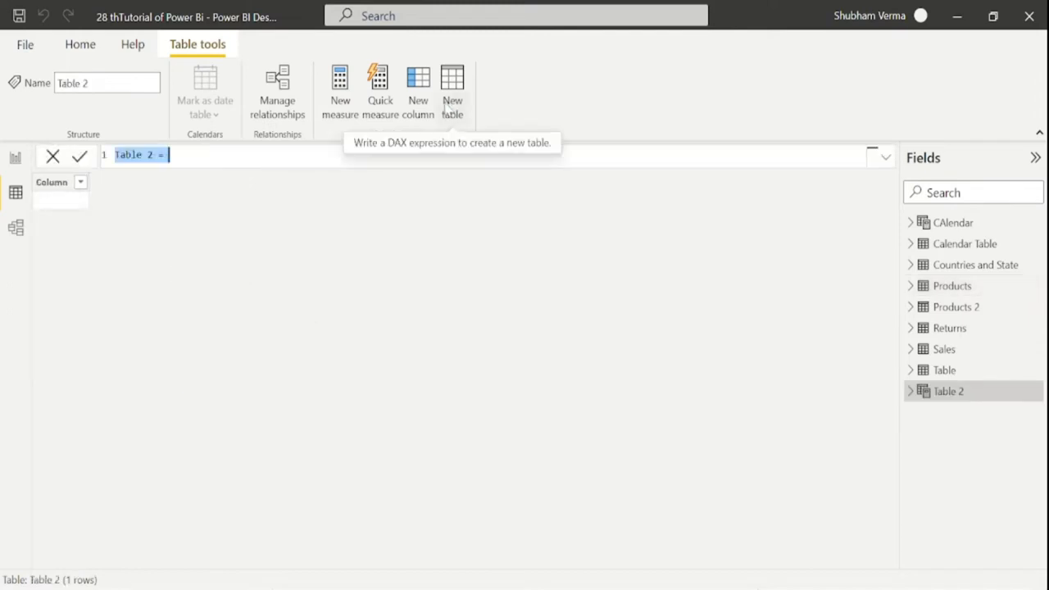
key("BackSpace")
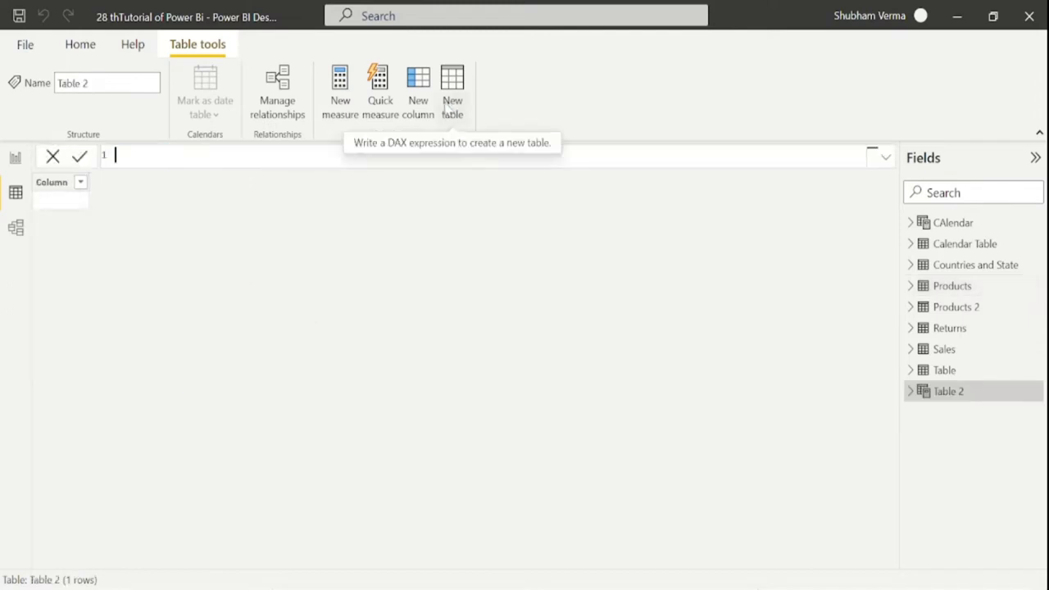
Define table 'selected column' as SELECTCOLUMNS(Products, "Product", Products[Products])
type("selected column")
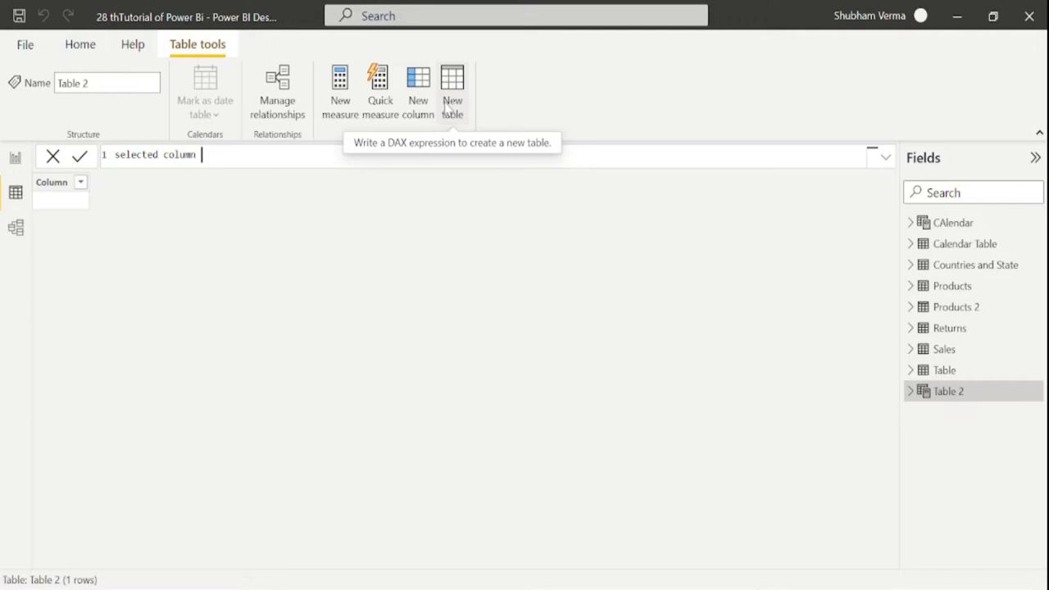
type(" = sele")
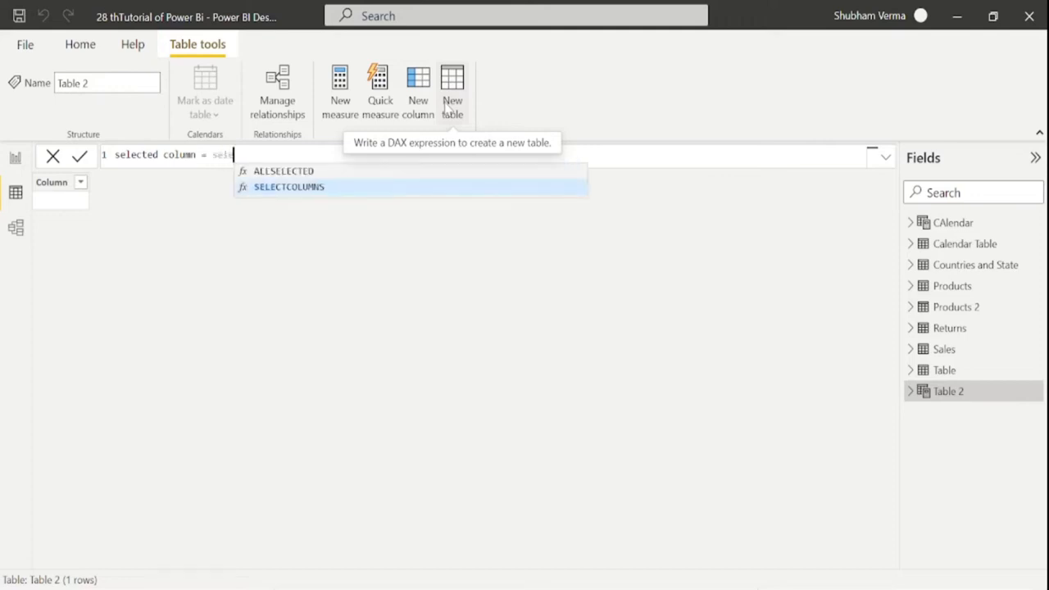
key("Tab")
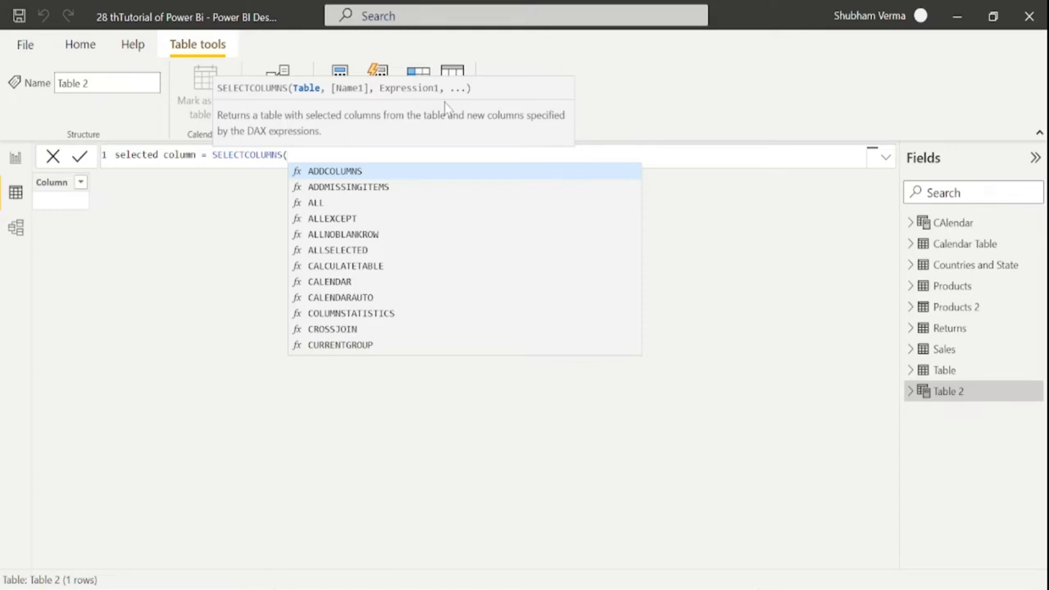
type("prod")
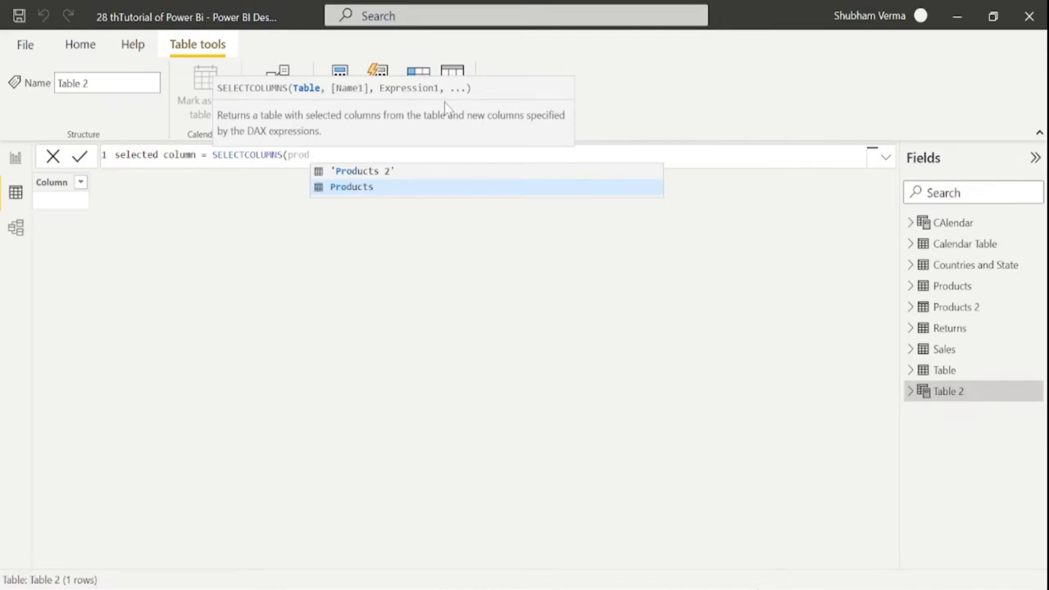
type("ucts")
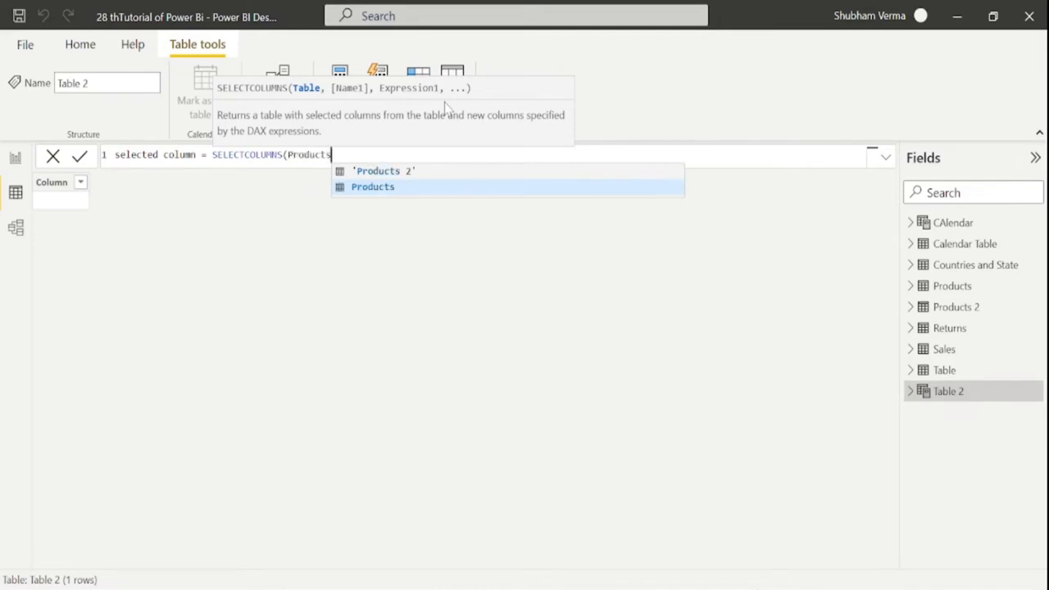
type(",")
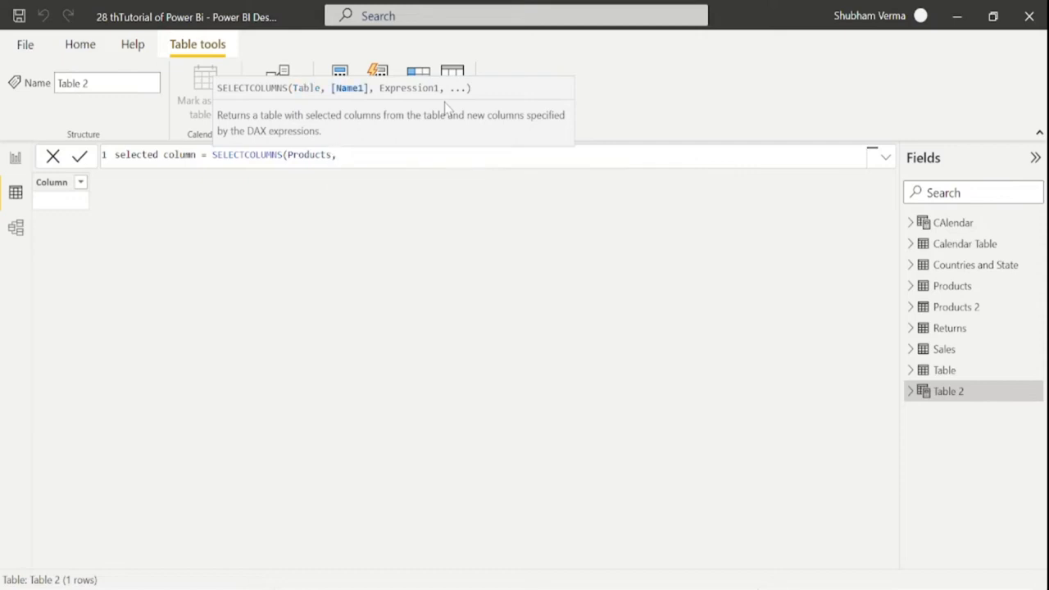
key("shift+Return")
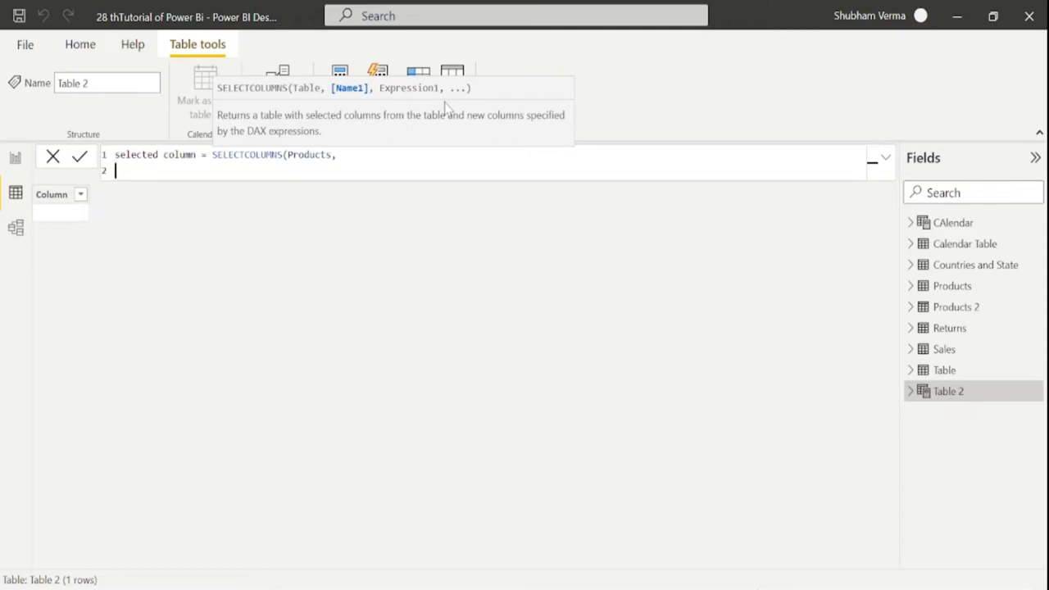
type("\"")
type("Product\",")
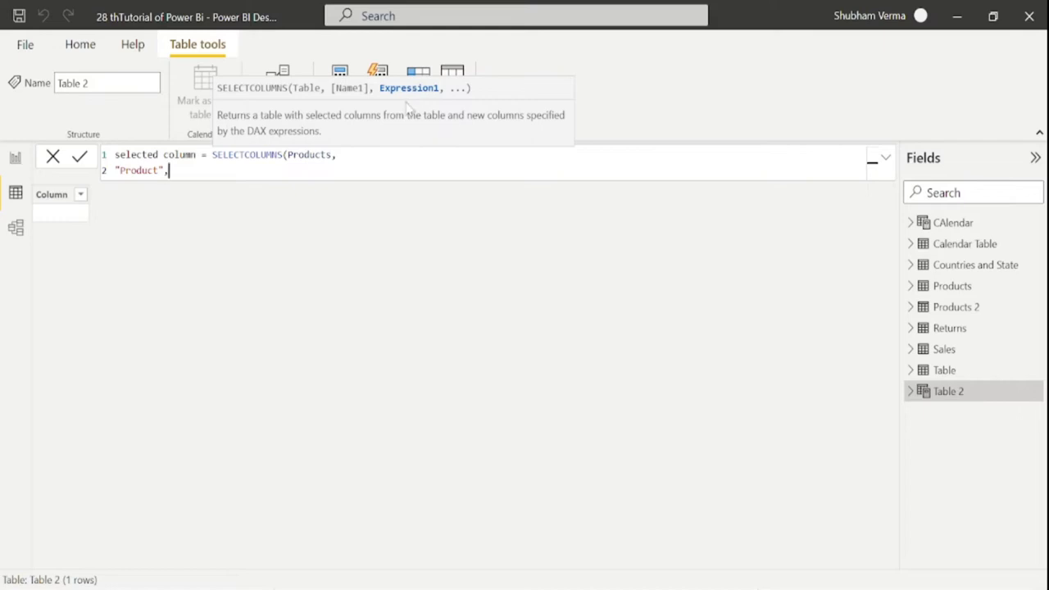
type("prod")
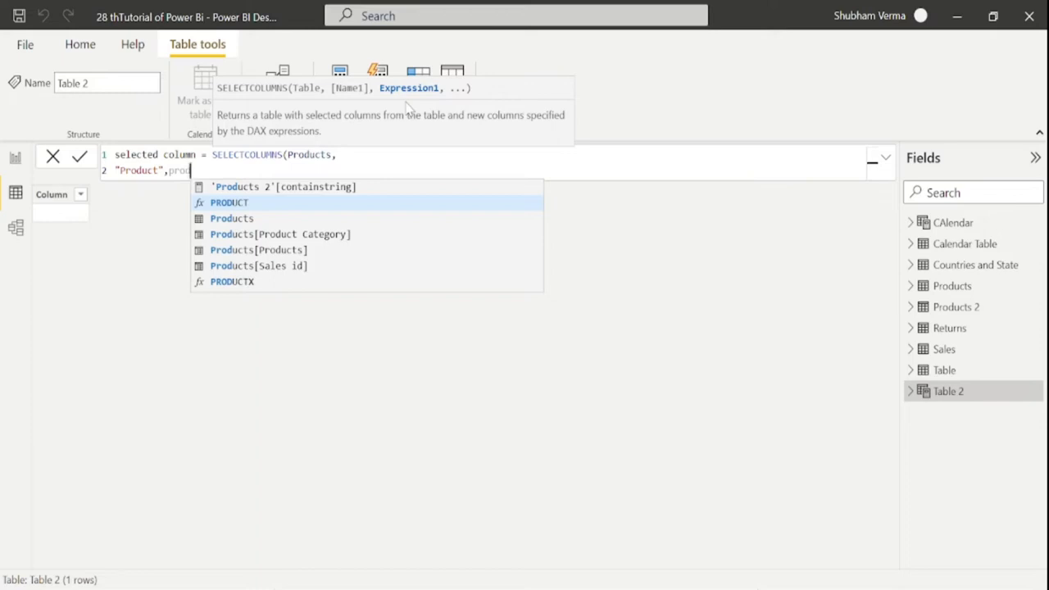
key("Down")
key("Down")
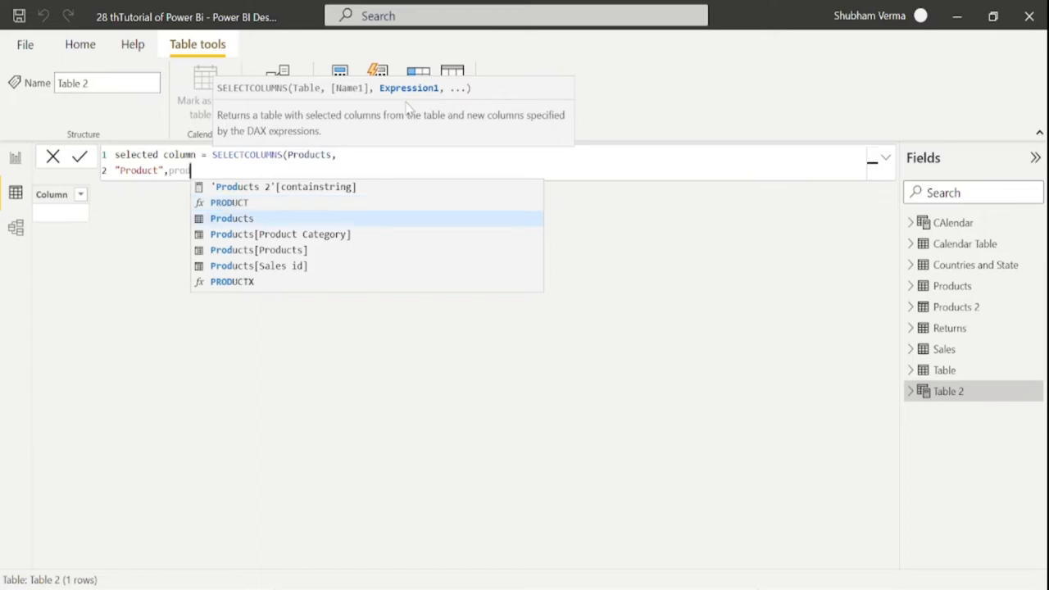
key("Down")
key("Tab")
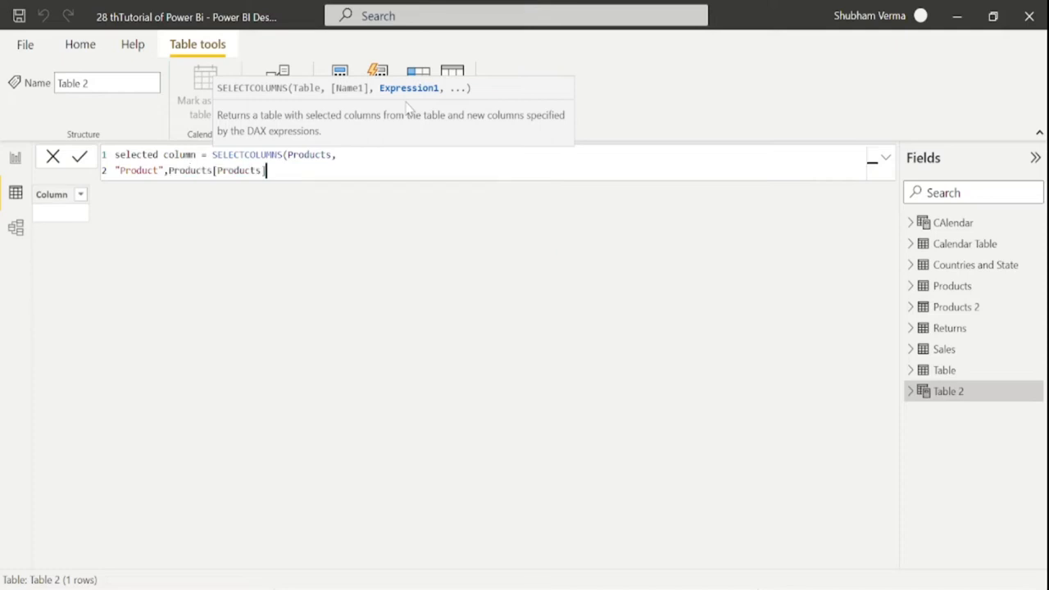
type(")")
key("Return")
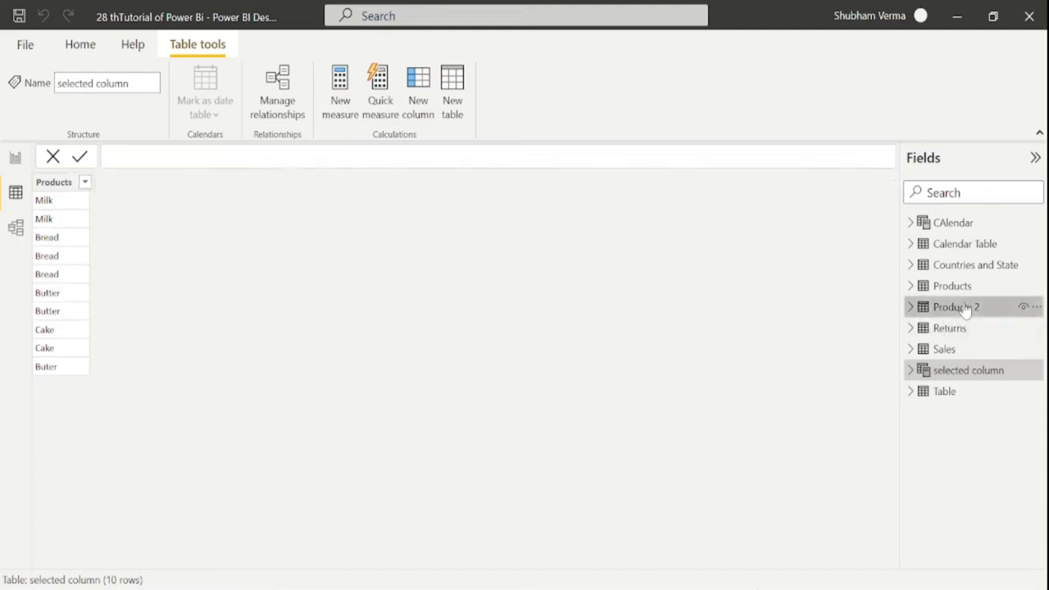
Compare the Products 2 and Products tables, then remove the closing parenthesis from selected column's formula
left_click(963, 306)
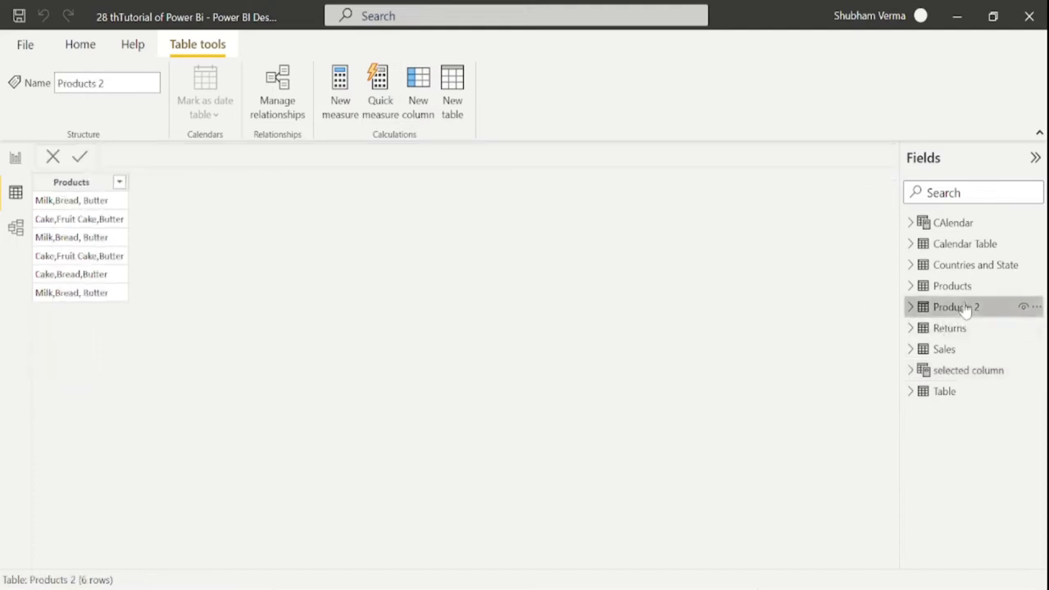
left_click(954, 286)
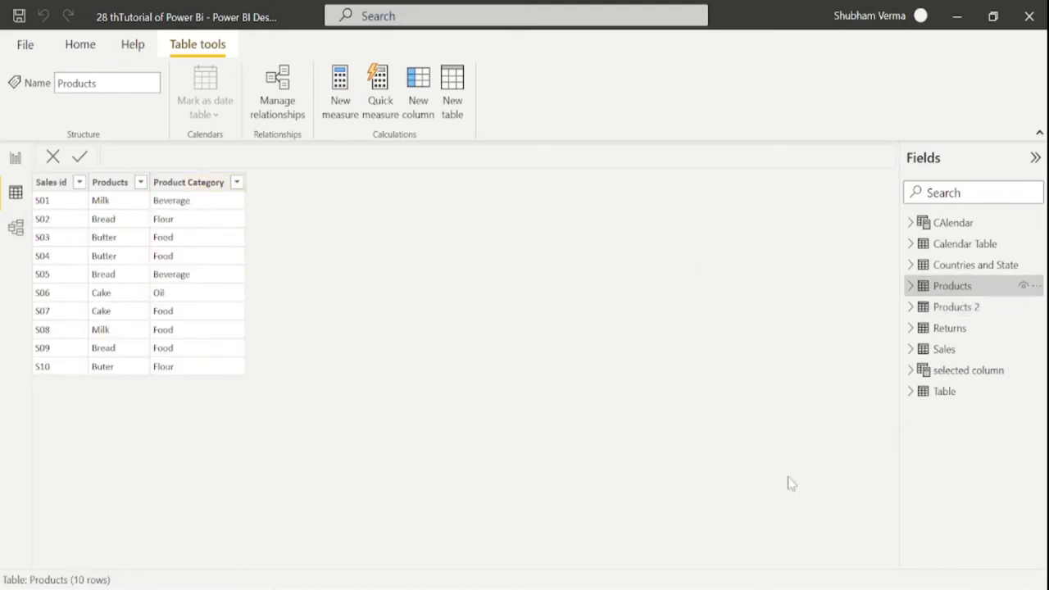
left_click(978, 375)
left_click(288, 171)
key("BackSpace")
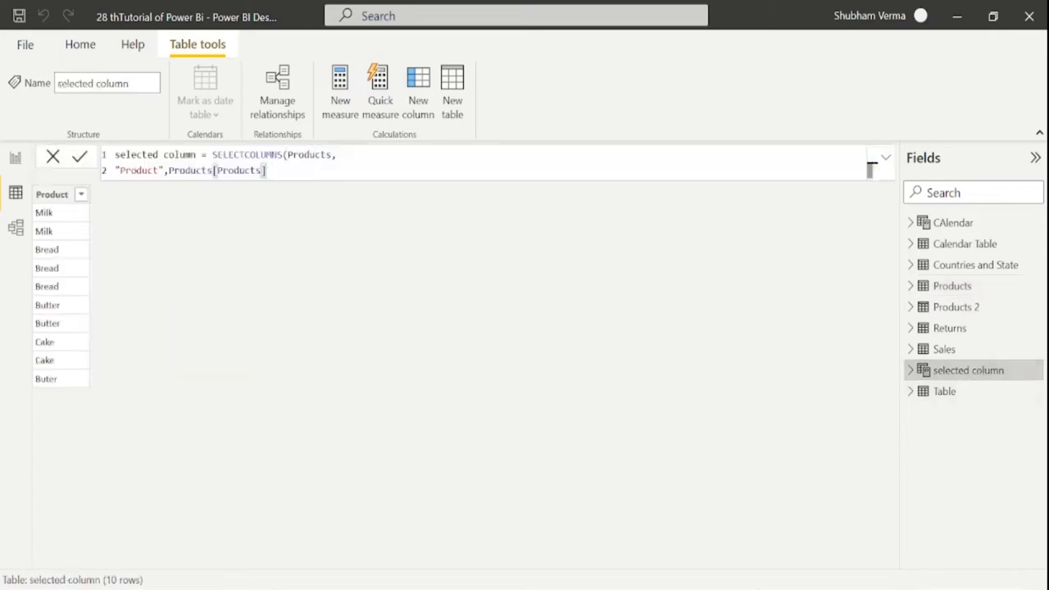
Add a "Product Category" column from Products[Product Category] to the selected column table, then switch to the browser
type(",")
key("shift+Return")
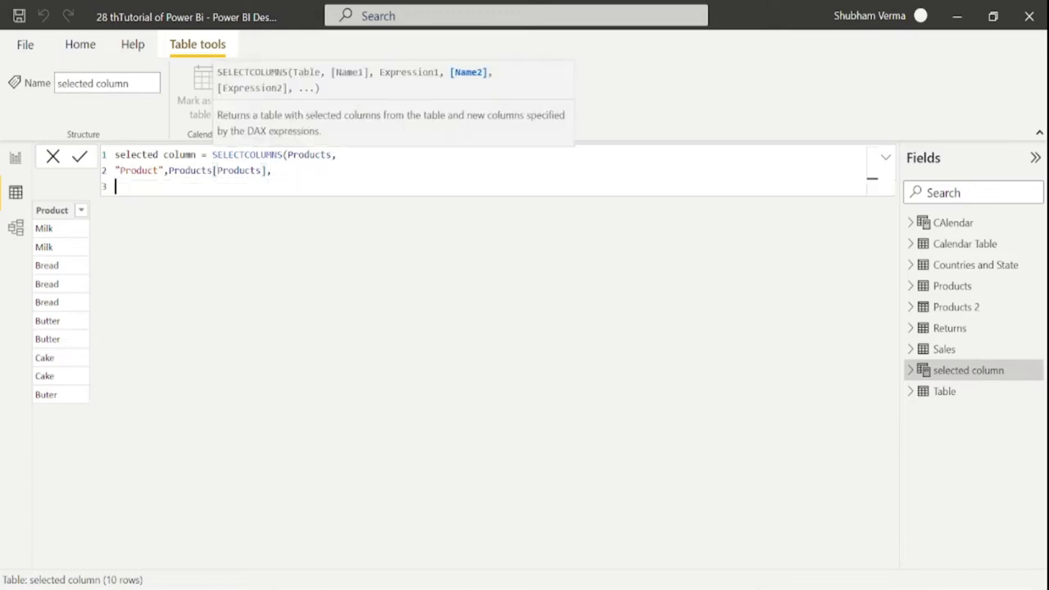
type("\"Product Catego")
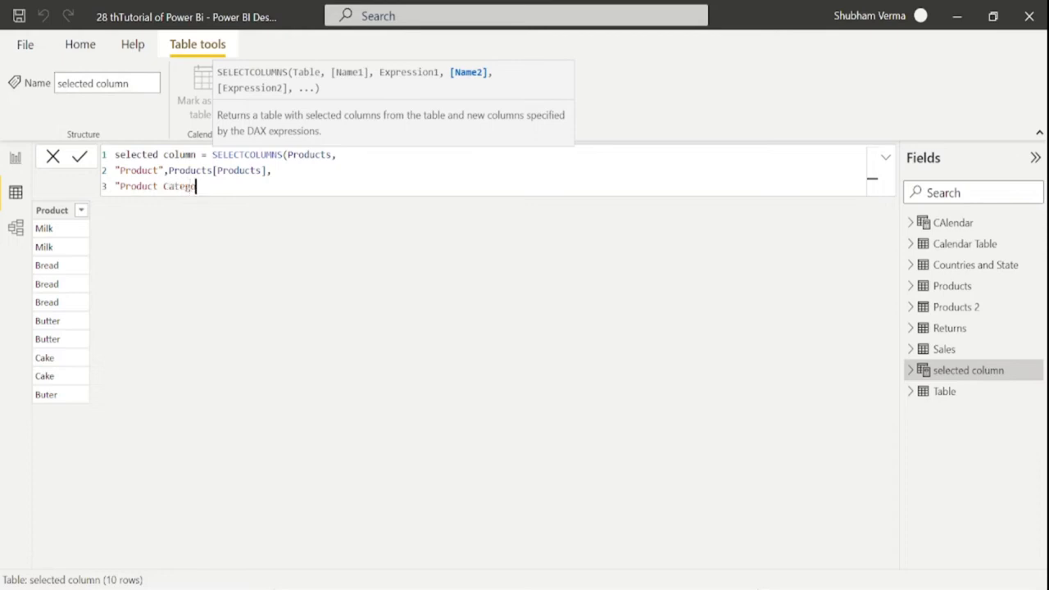
type("ry\",")
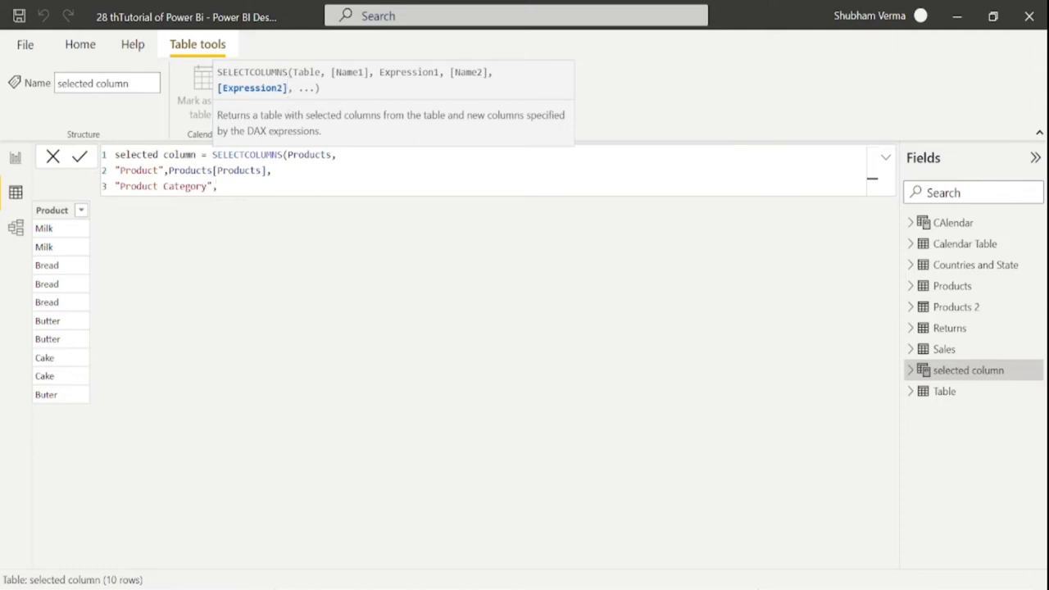
type("Prod")
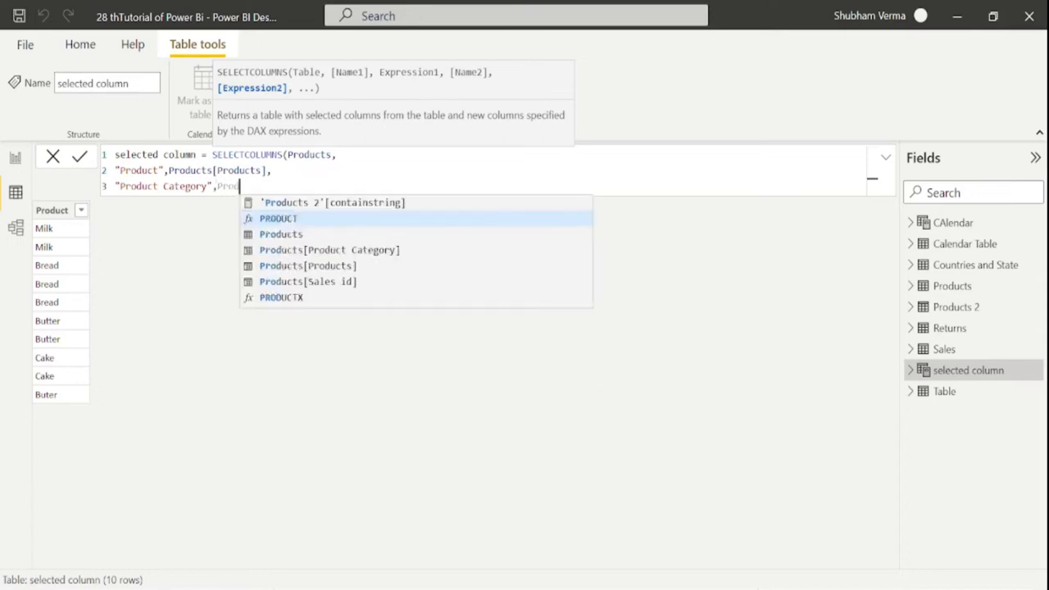
key("Down")
key("Down")
key("Tab")
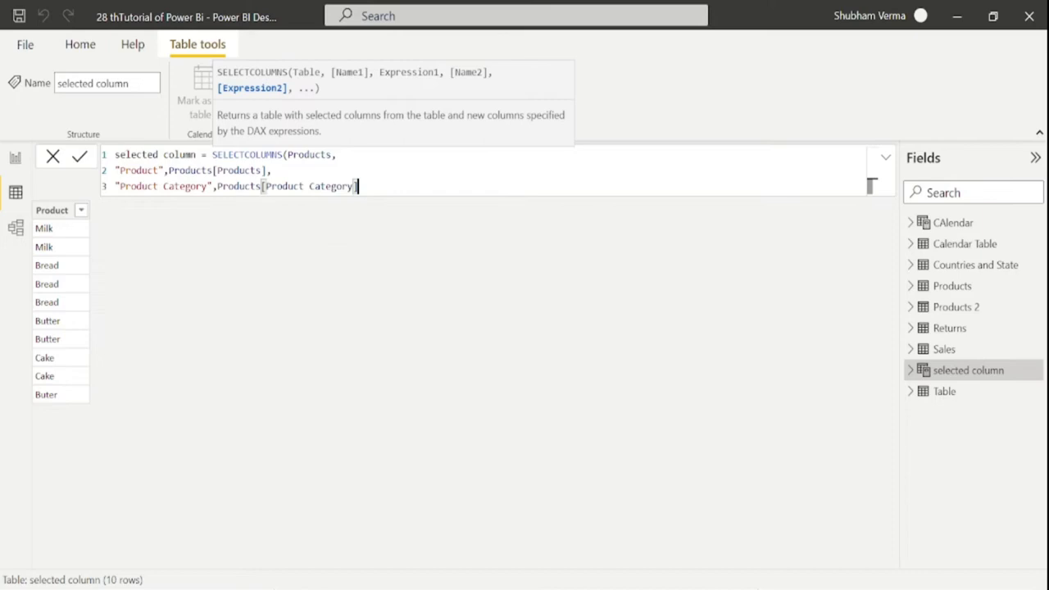
type(")")
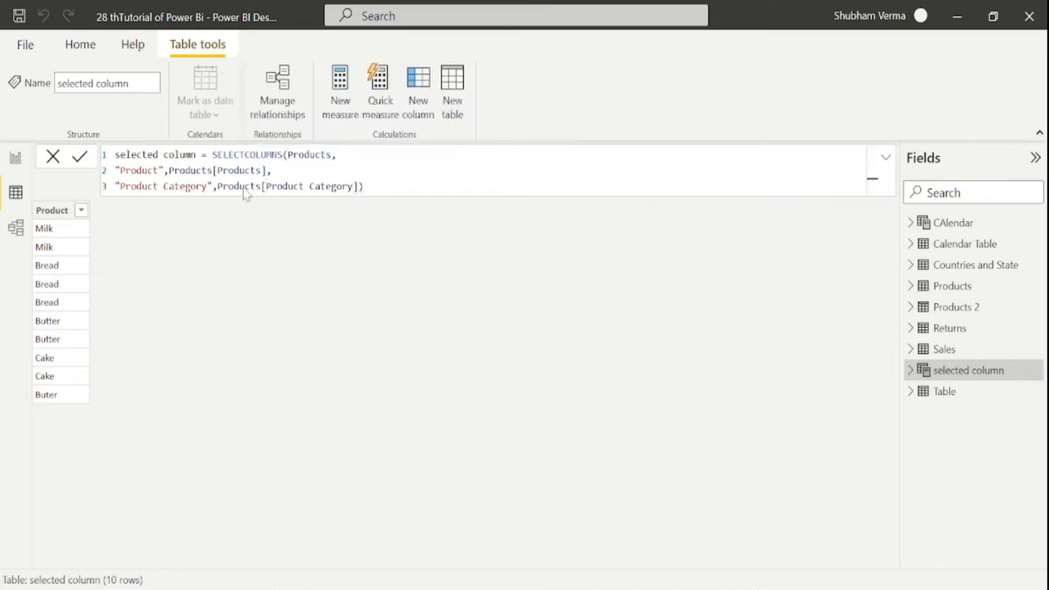
key("Return")
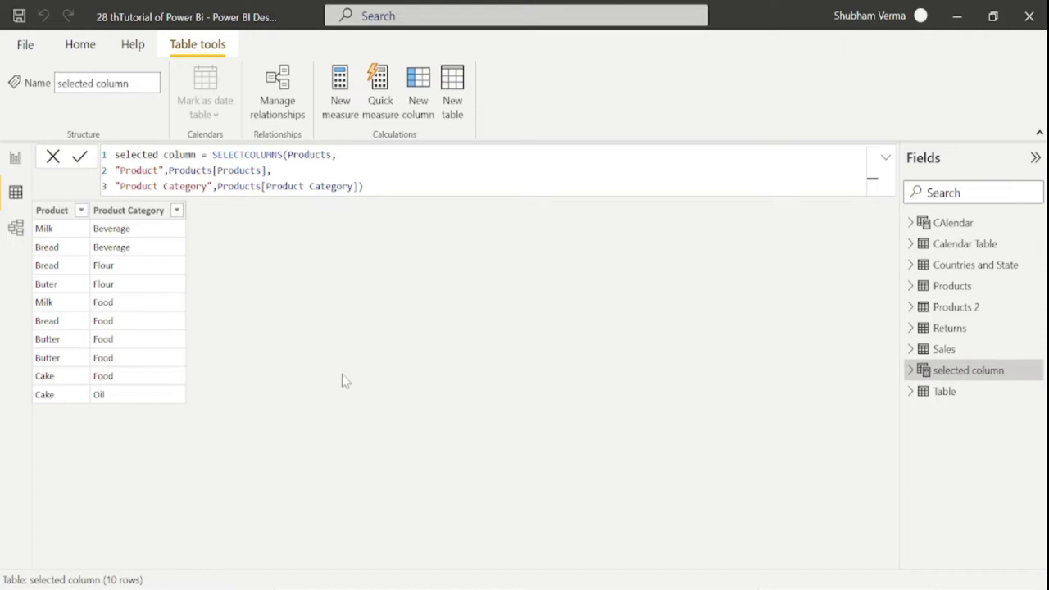
key("alt+Tab")
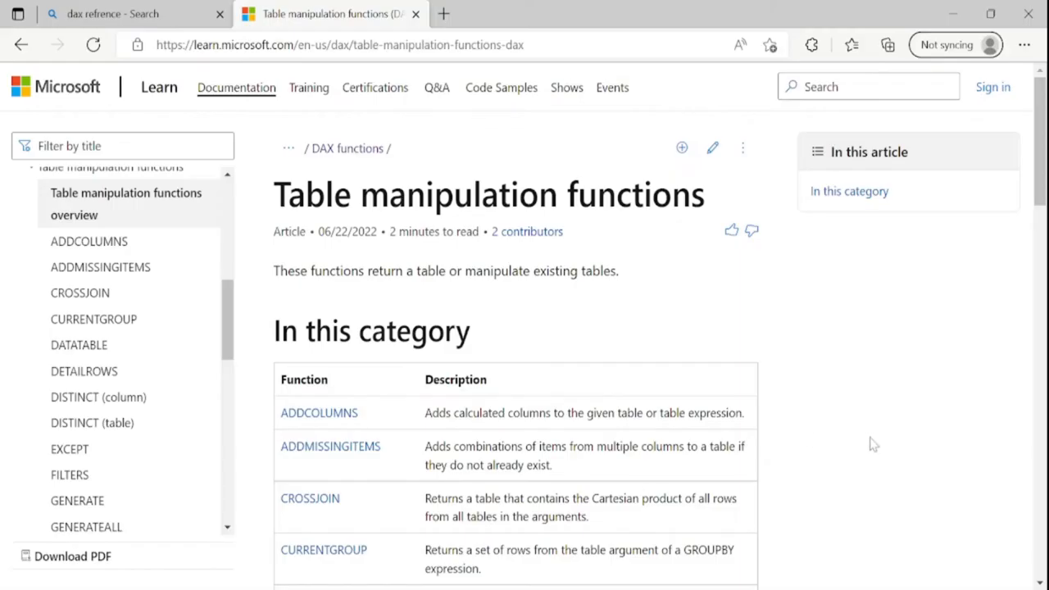
left_click_drag(379, 423, 280, 414)
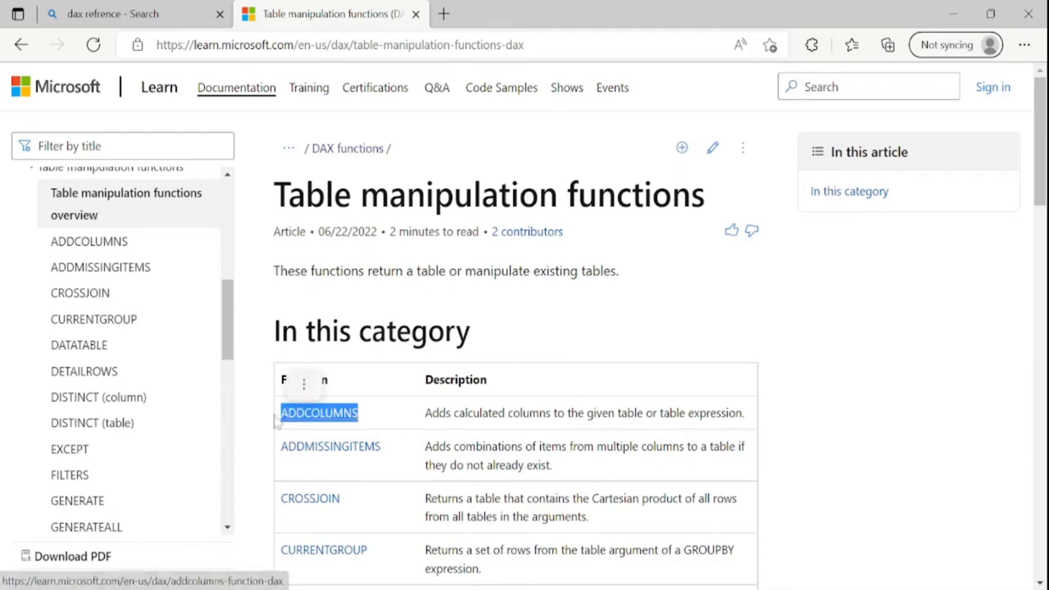
key("alt+Tab")
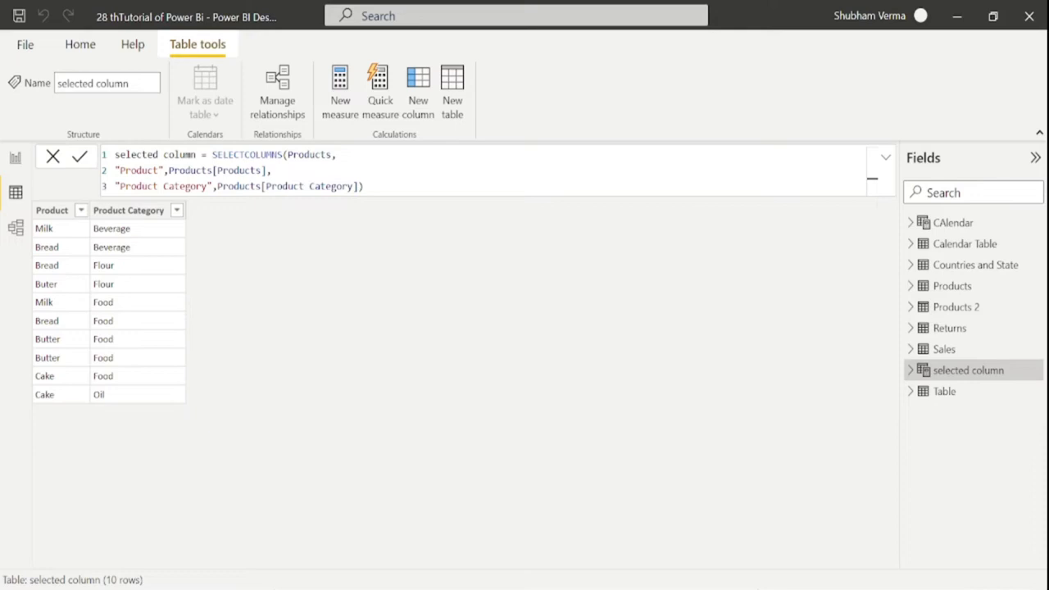
Check the Products and Products 2 columns, then bring up the selected column table's formula
left_click(954, 305)
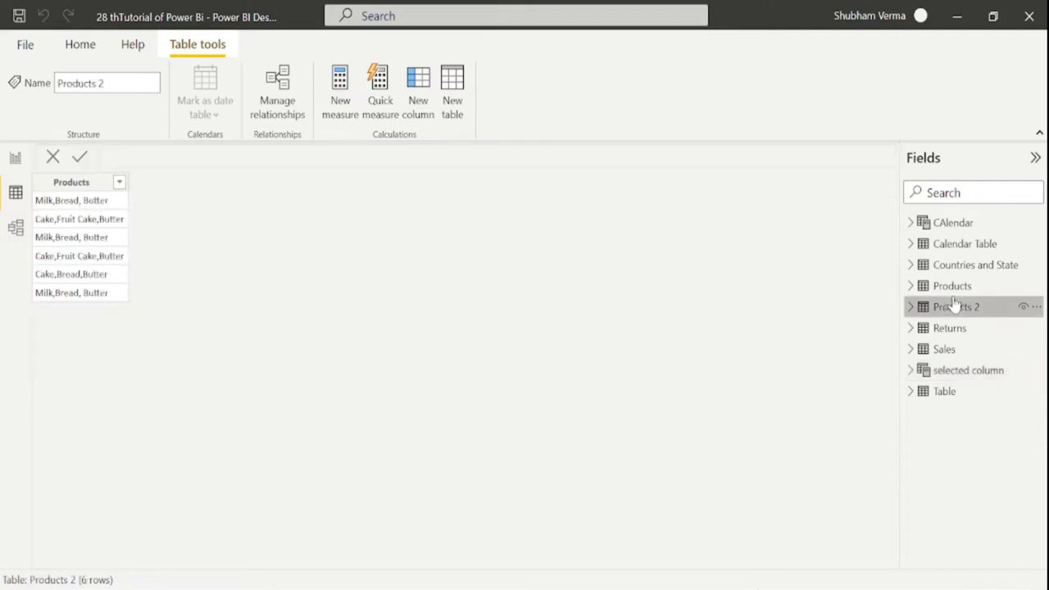
left_click(953, 286)
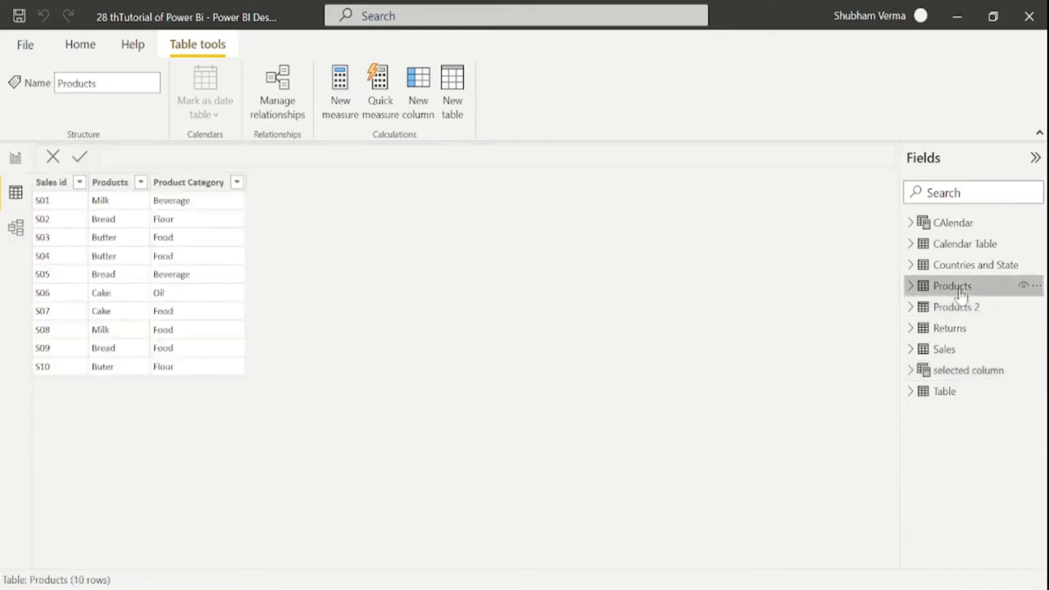
left_click(117, 190)
left_click(190, 196)
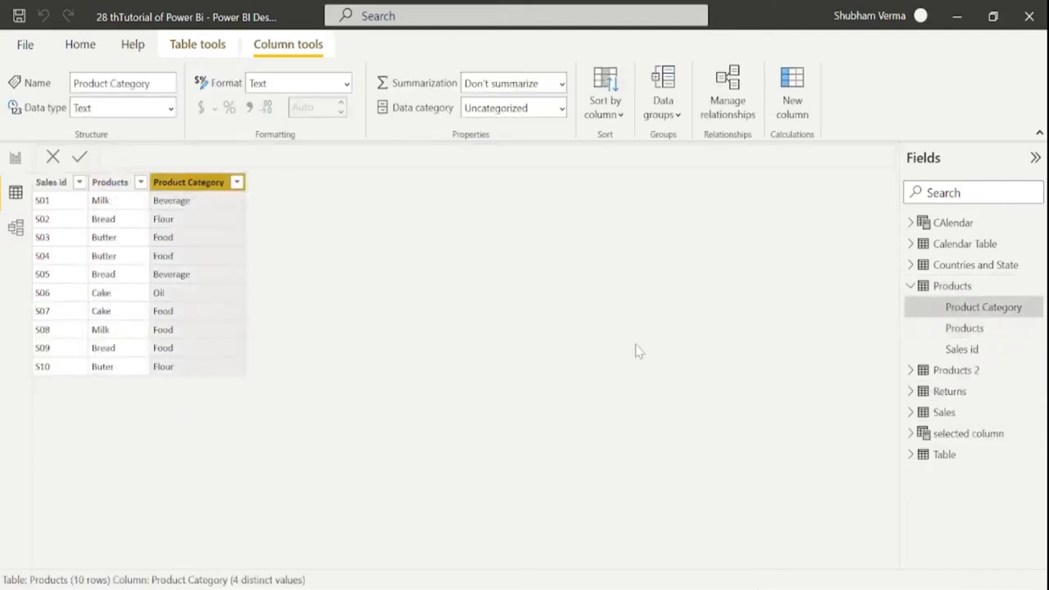
left_click(975, 436)
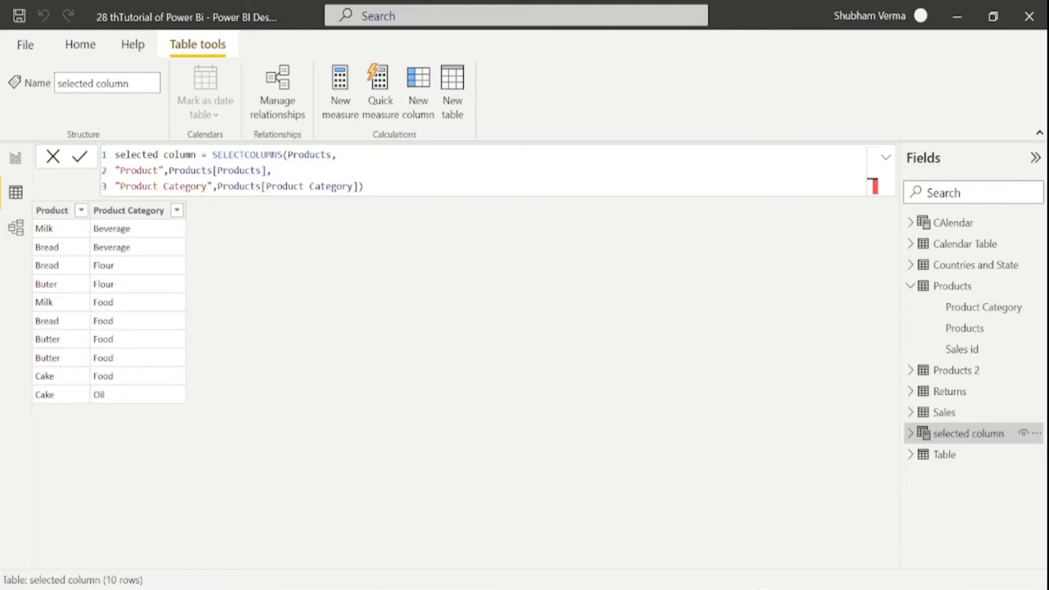
Swap SELECTCOLUMNS for ADDCOLUMNS in the selected column formula and commit it
left_click(283, 154)
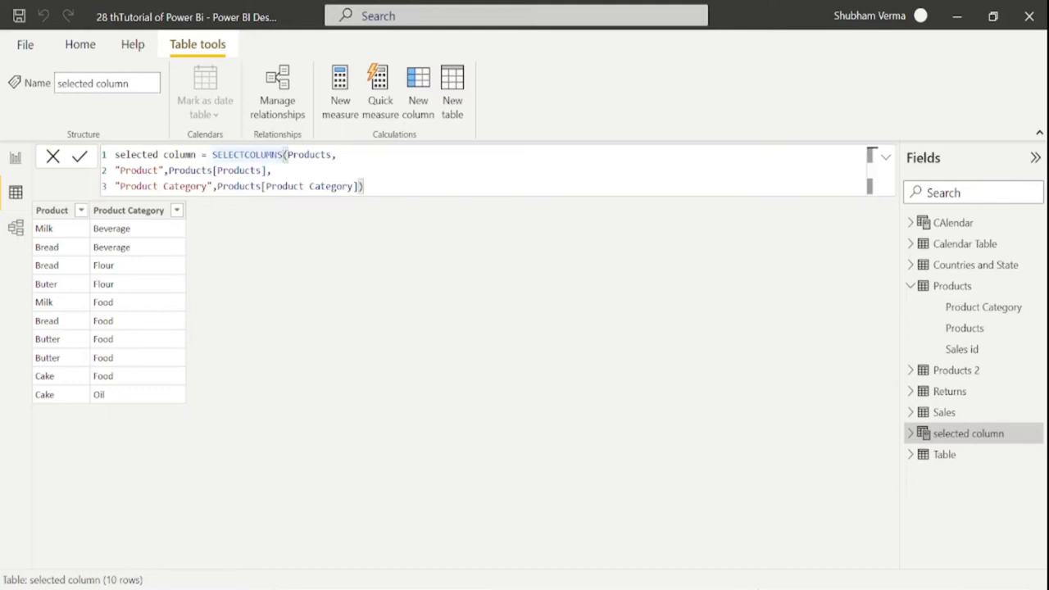
key("BackSpace")
key("BackSpace")
key("BackSpace")
key("BackSpace")
key("BackSpace")
key("BackSpace")
key("BackSpace")
key("BackSpace")
key("BackSpace")
key("BackSpace")
key("BackSpace")
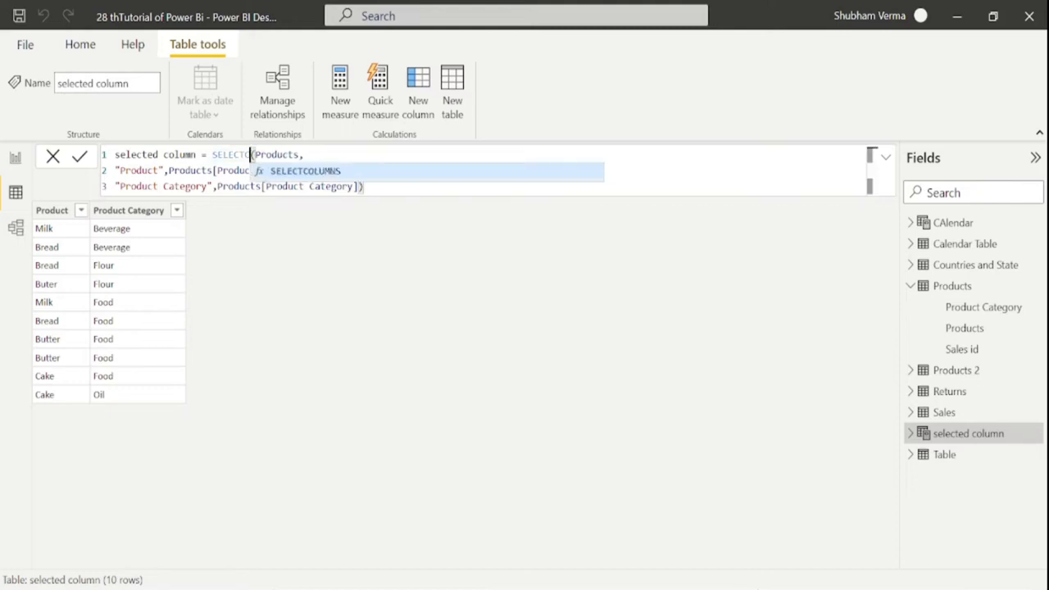
key("BackSpace")
key("BackSpace")
type("a")
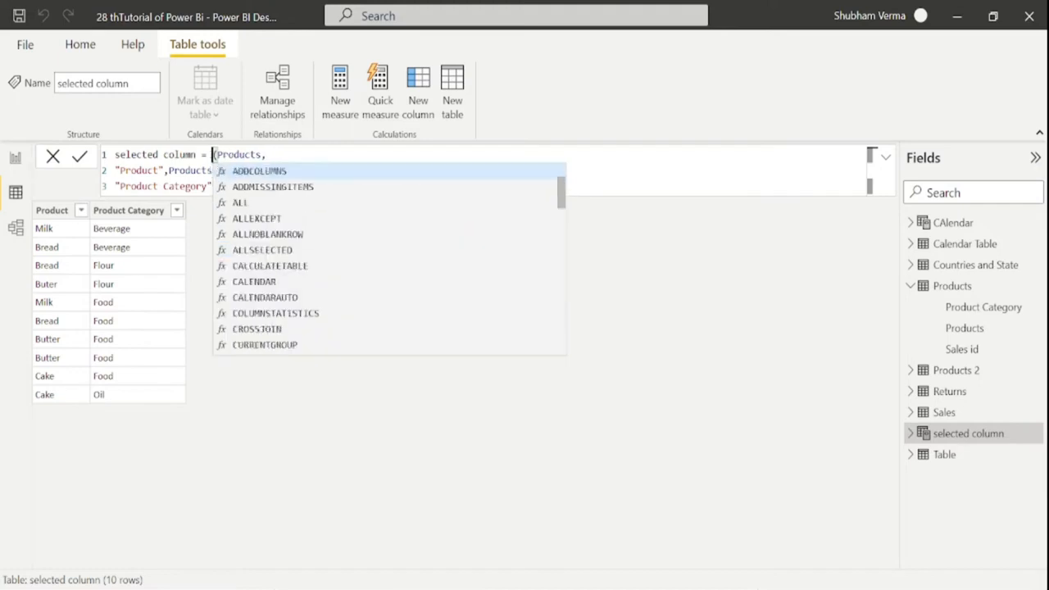
type("dd")
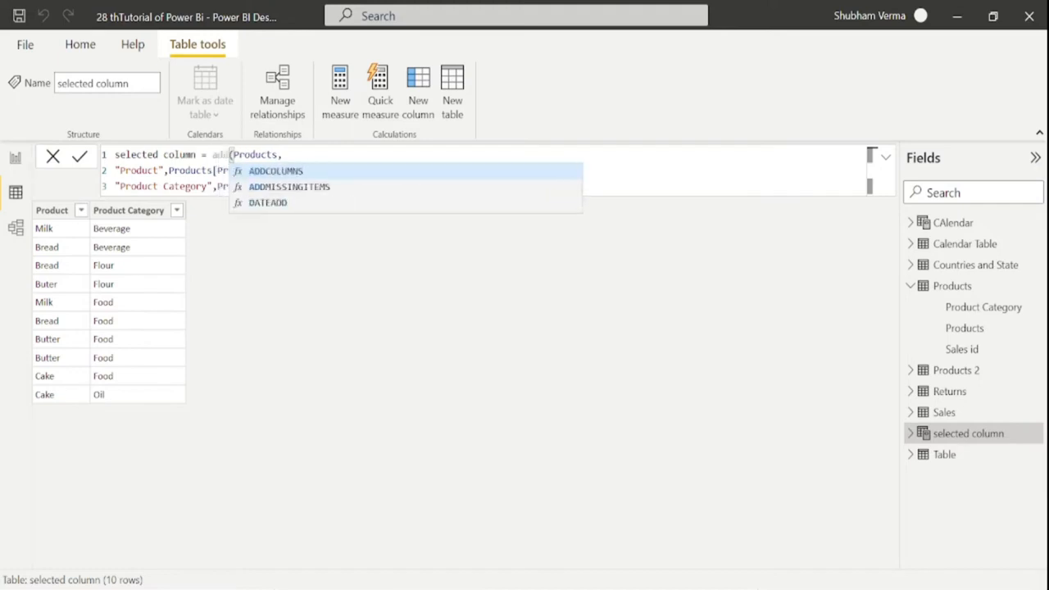
key("Tab")
left_click(385, 190)
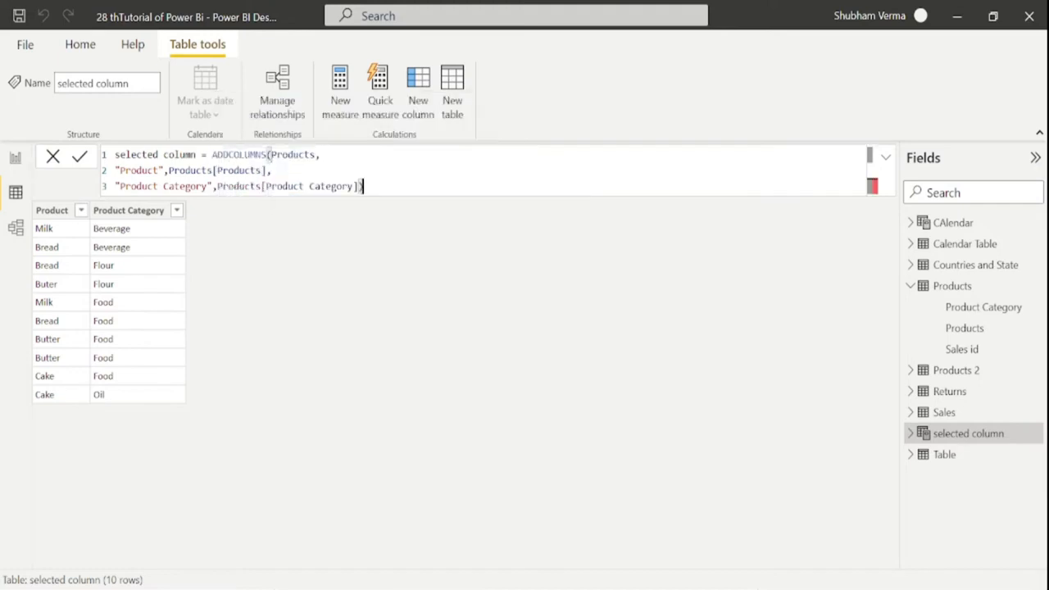
key("Return")
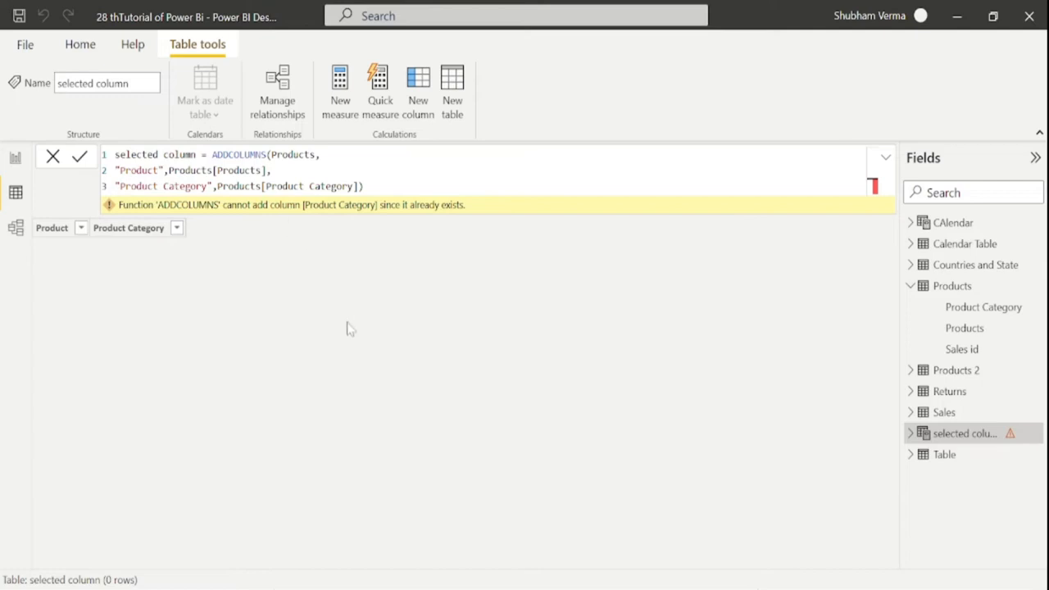
Change the function back to SELECTCOLUMNS after the duplicate-column error, then view the Products table
double_click(240, 154)
type("A")
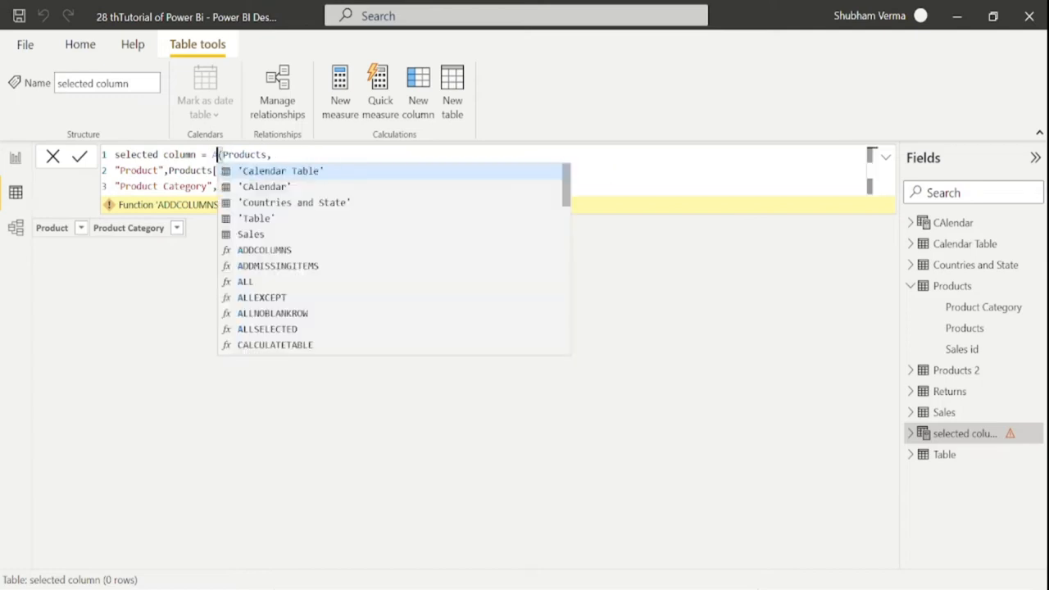
key("BackSpace")
type("se")
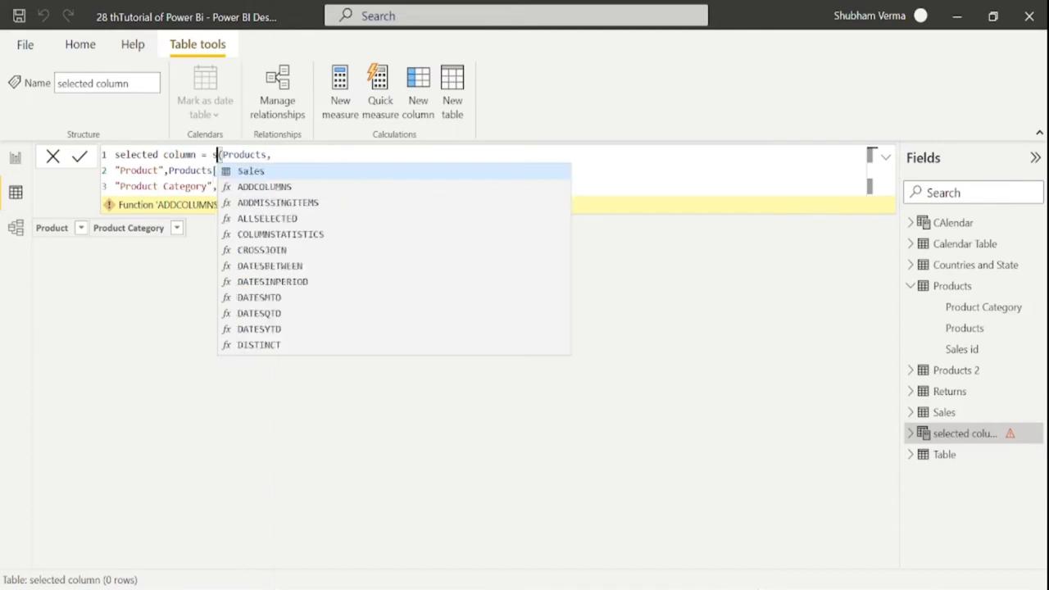
type("lect")
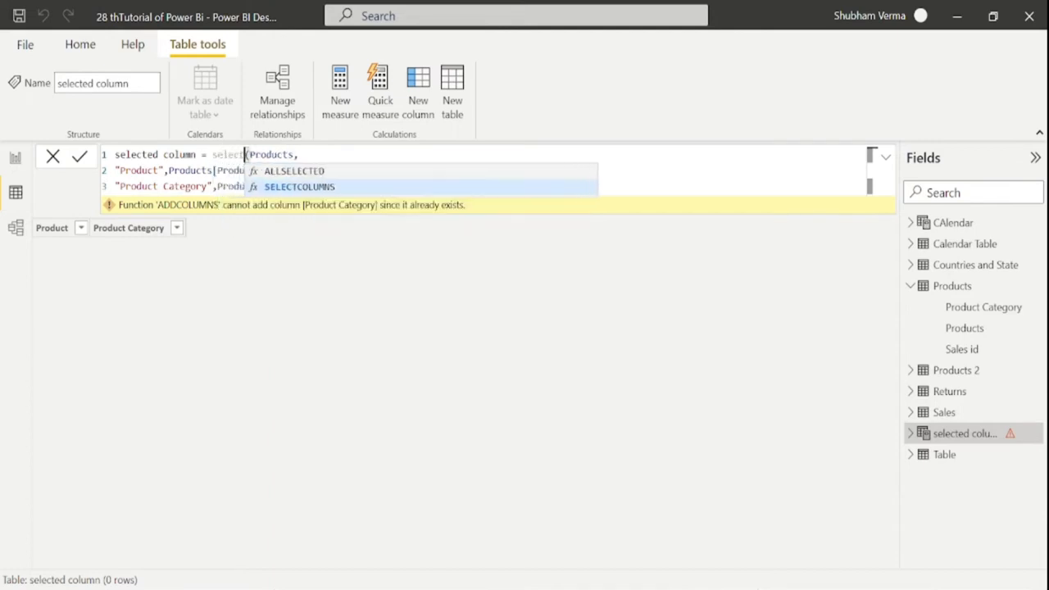
key("Tab")
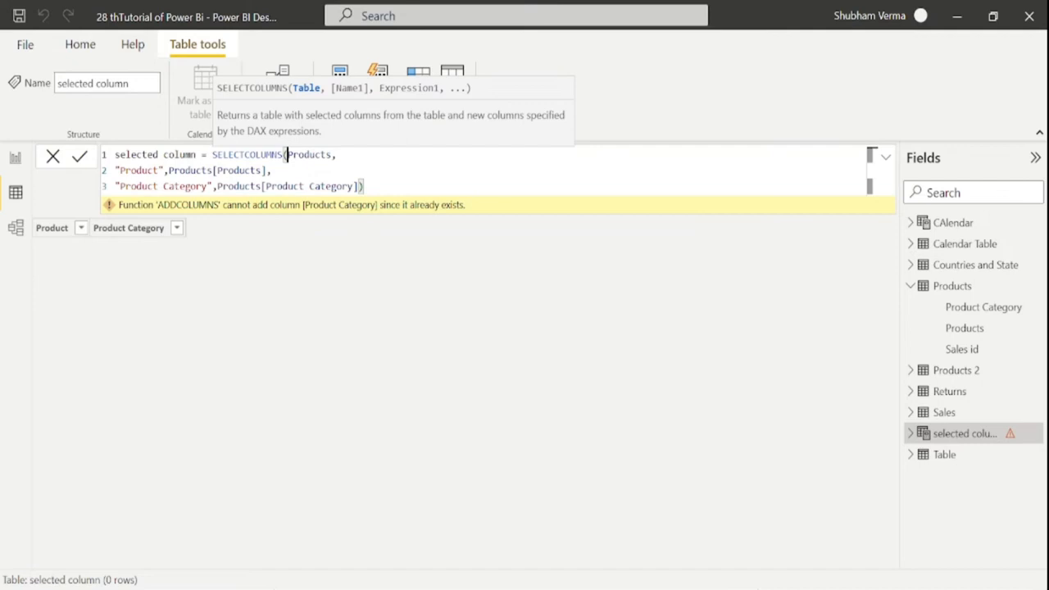
key("Return")
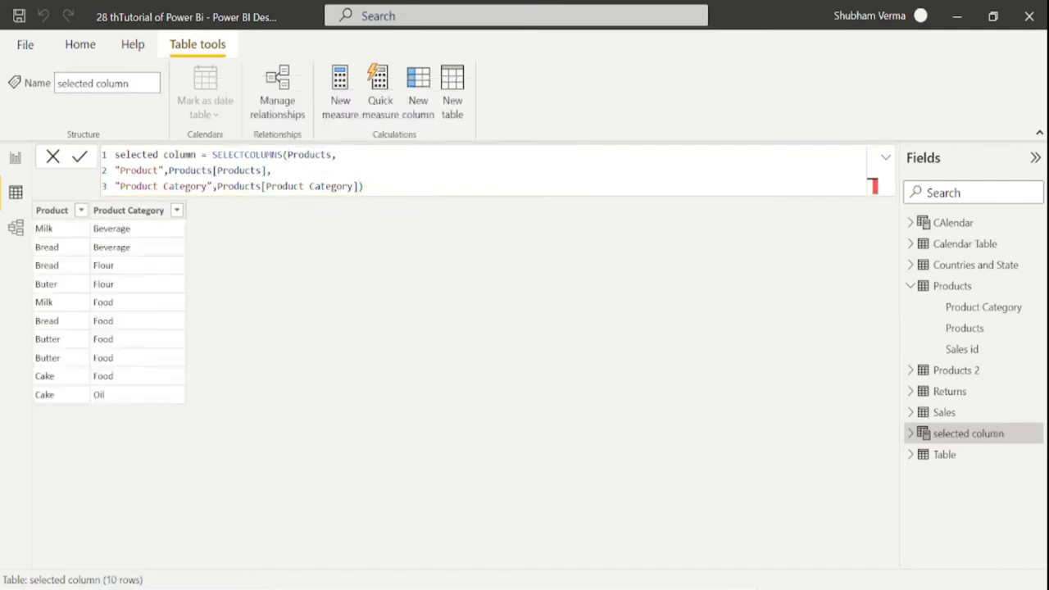
left_click(951, 285)
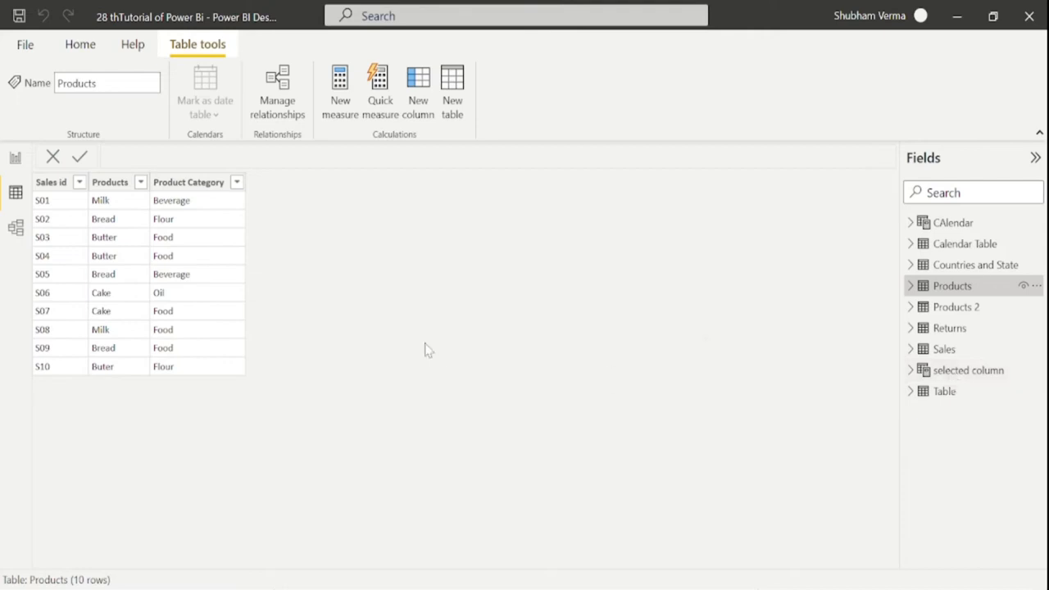
Create table 'add column' beginning with ADDCOLUMNS(Sales, and inspect the Sales table data
left_click(457, 107)
key("BackSpace")
type("add column = ")
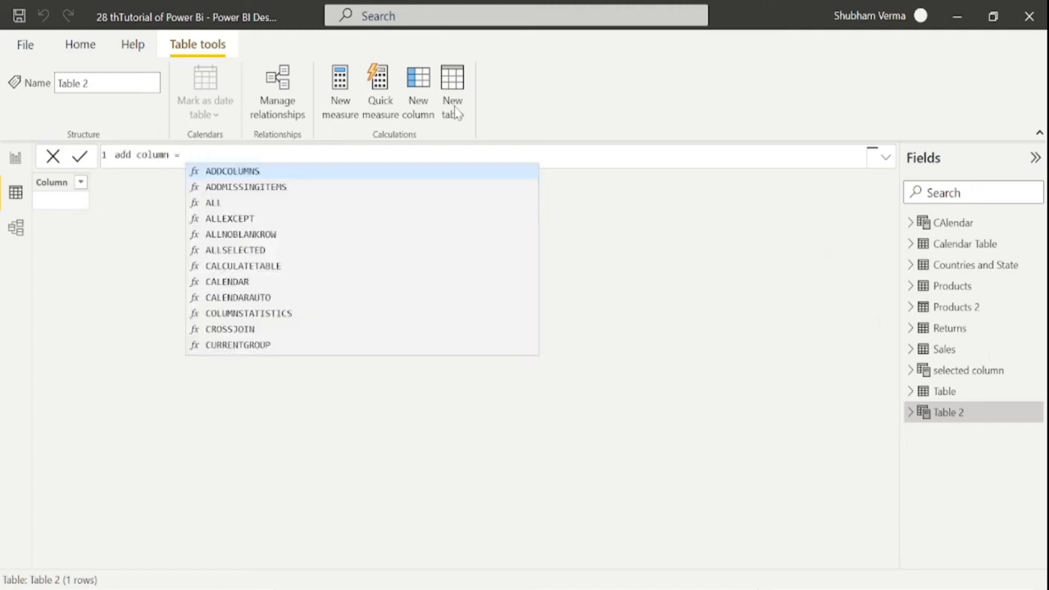
type("addcol")
key("Tab")
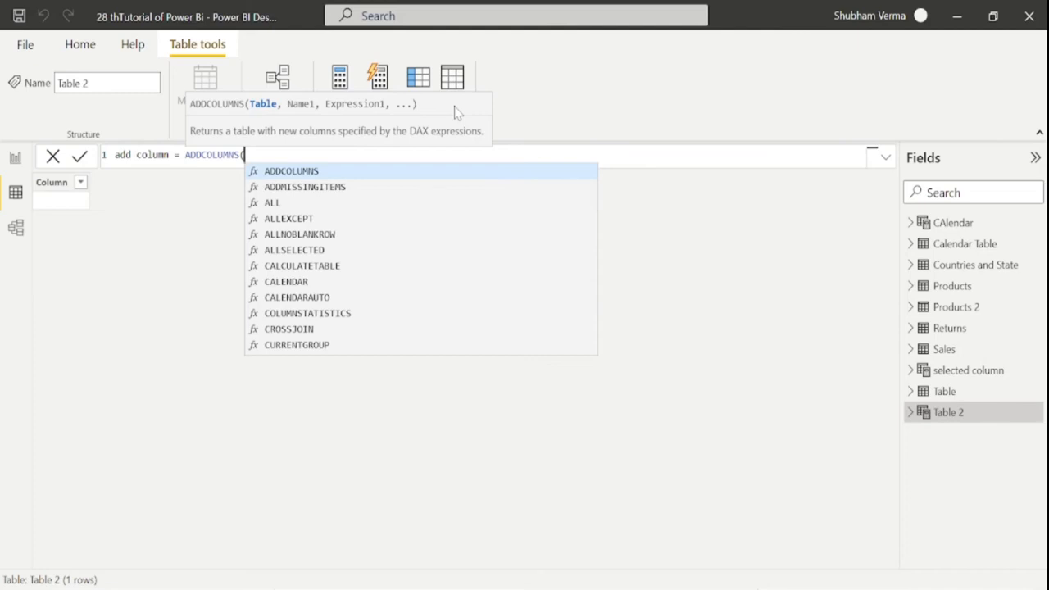
type("sales")
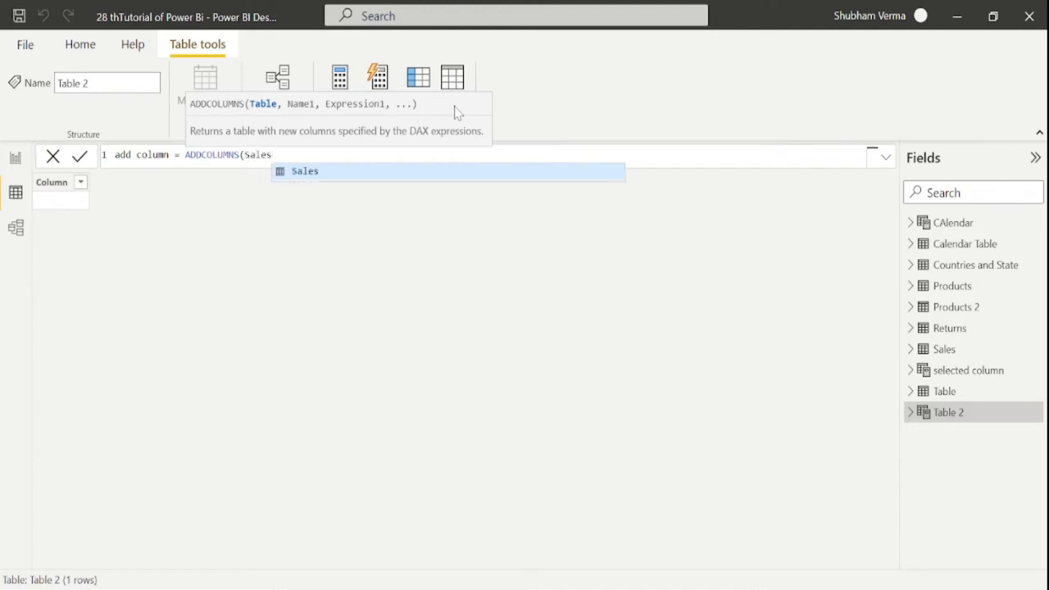
type(",")
key("Return")
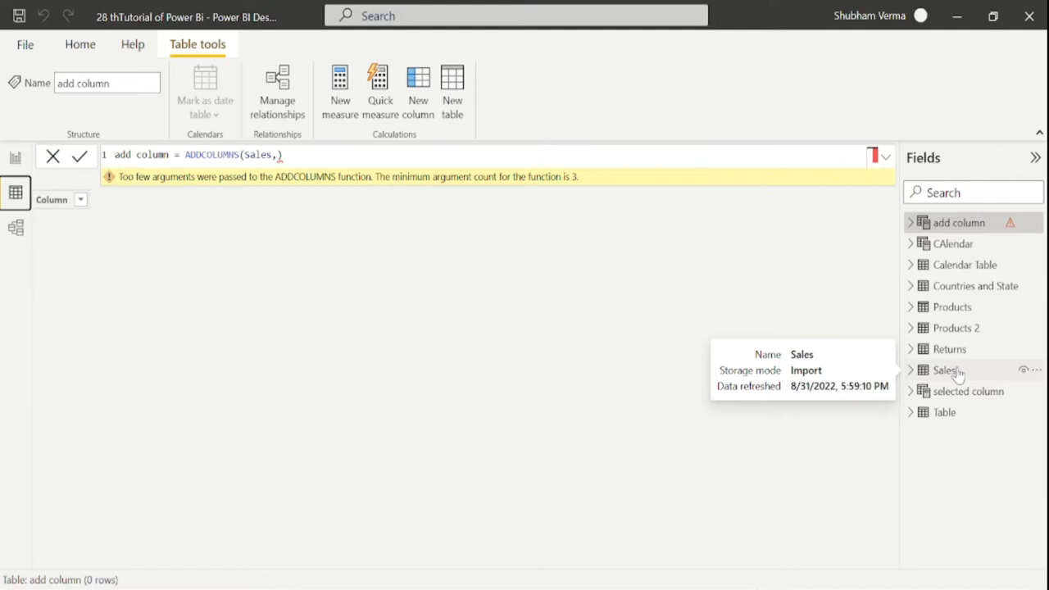
left_click(957, 371)
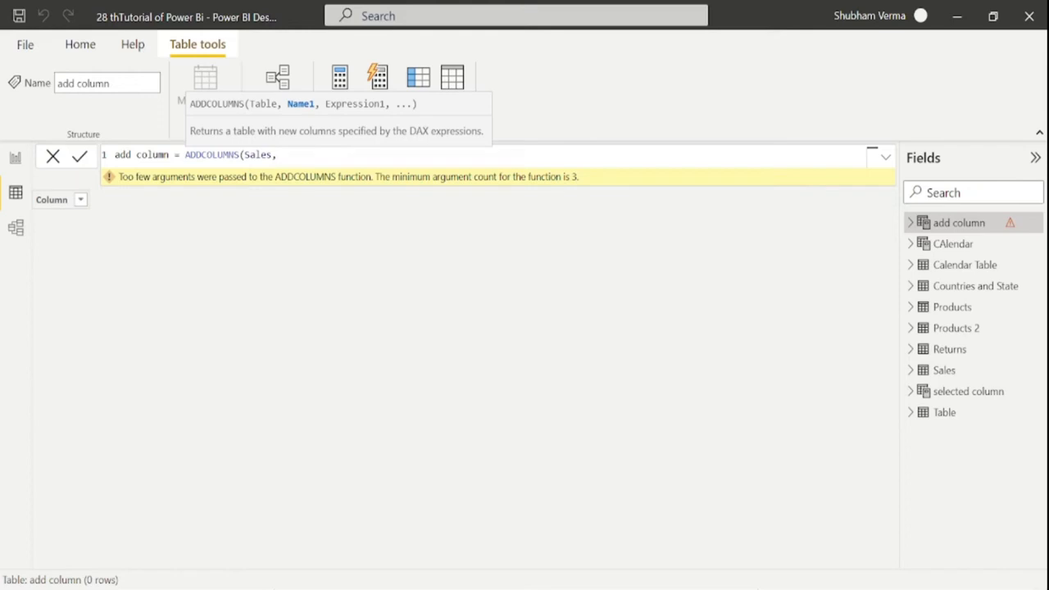
Complete the formula as ADDCOLUMNS(Sales, "year", YEAR(Sales[Order Date]))
key("shift+Return")
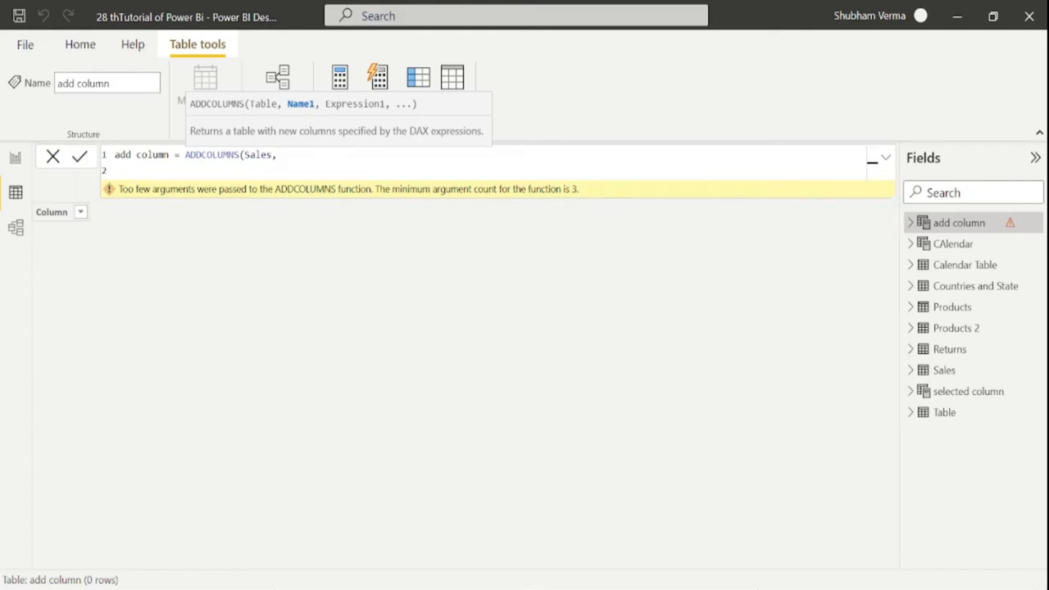
type("\"year\",")
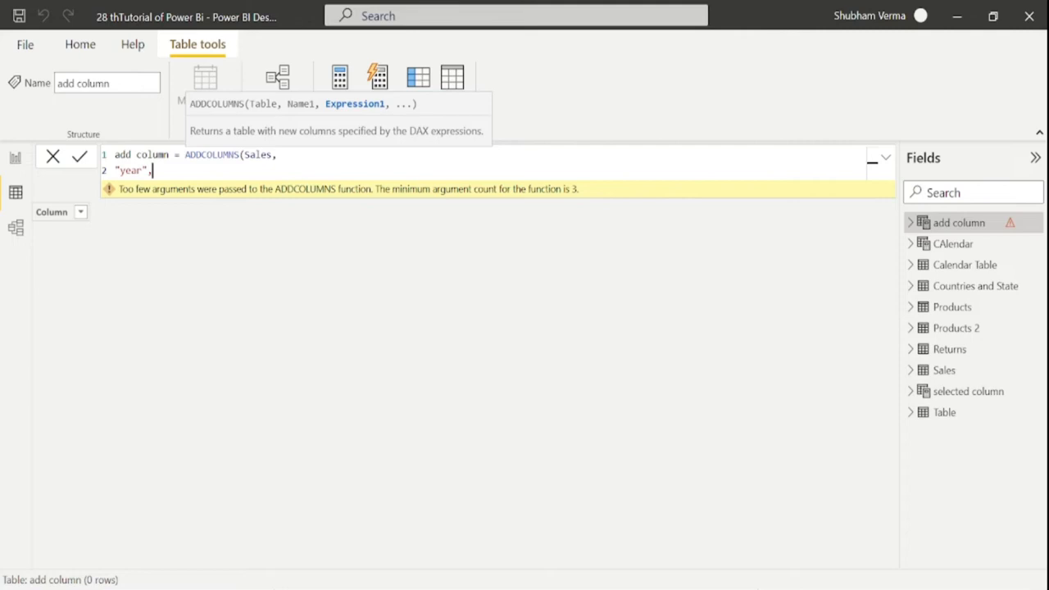
type("yea")
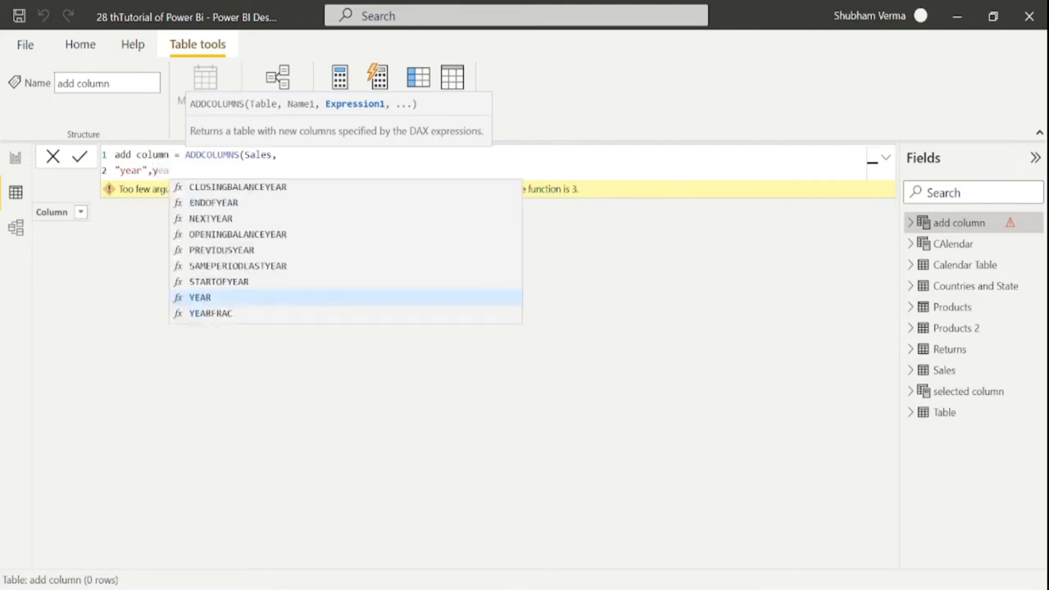
type("r")
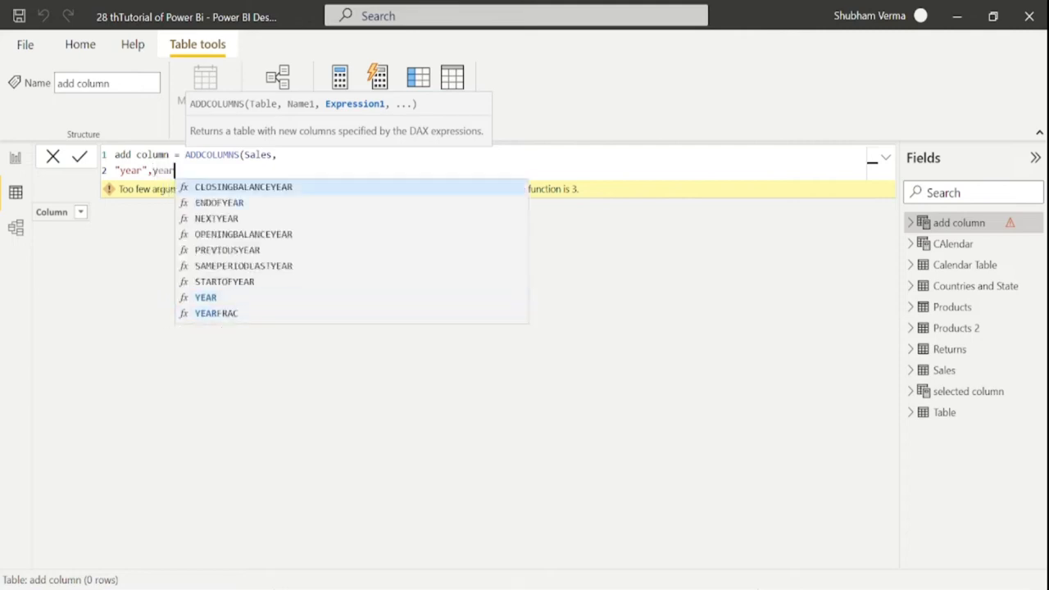
key("Up")
key("Up")
key("Tab")
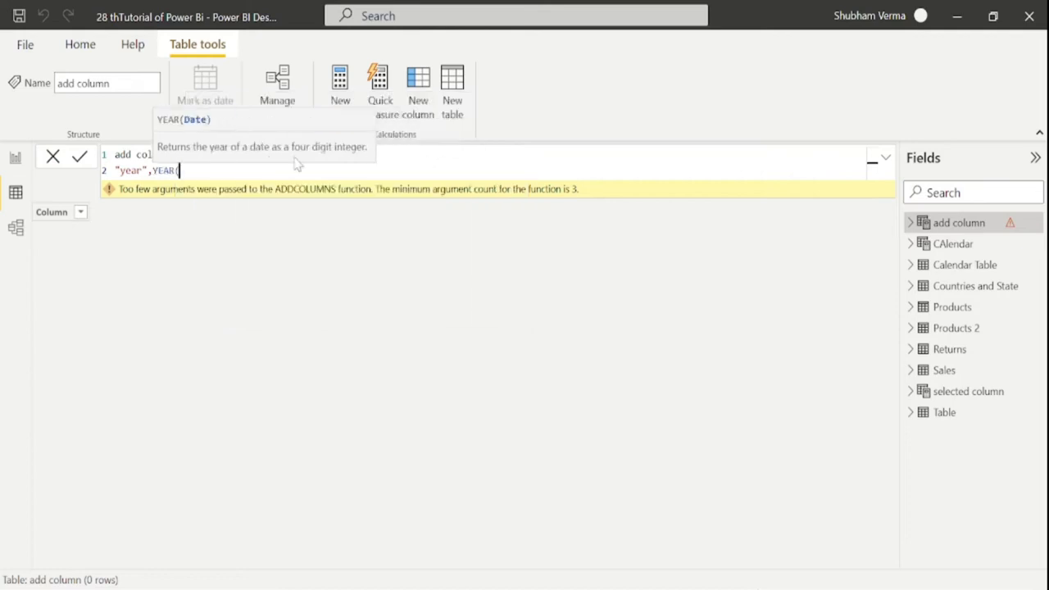
type("order")
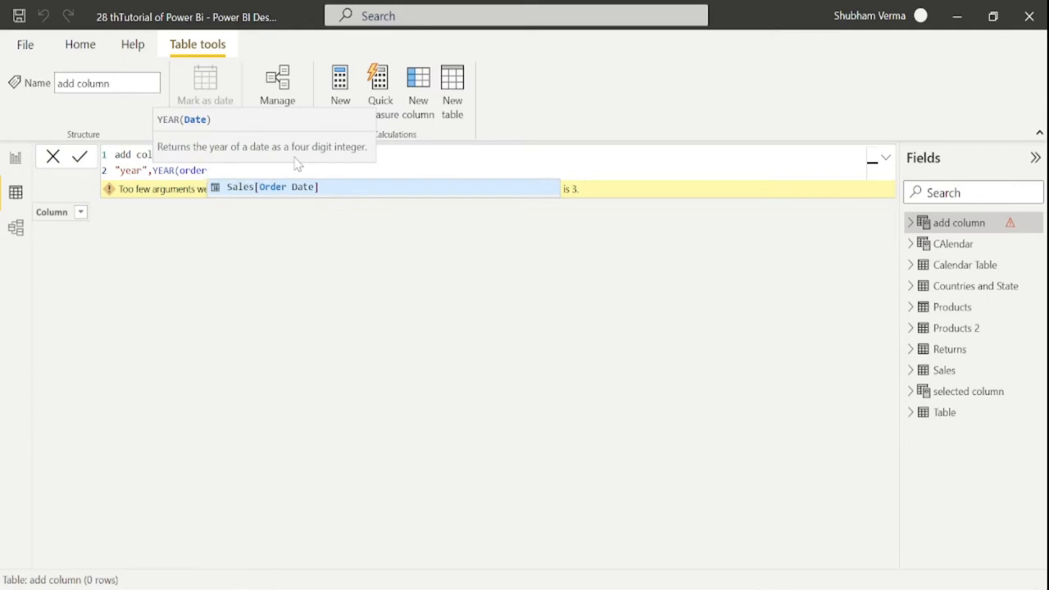
key("Tab")
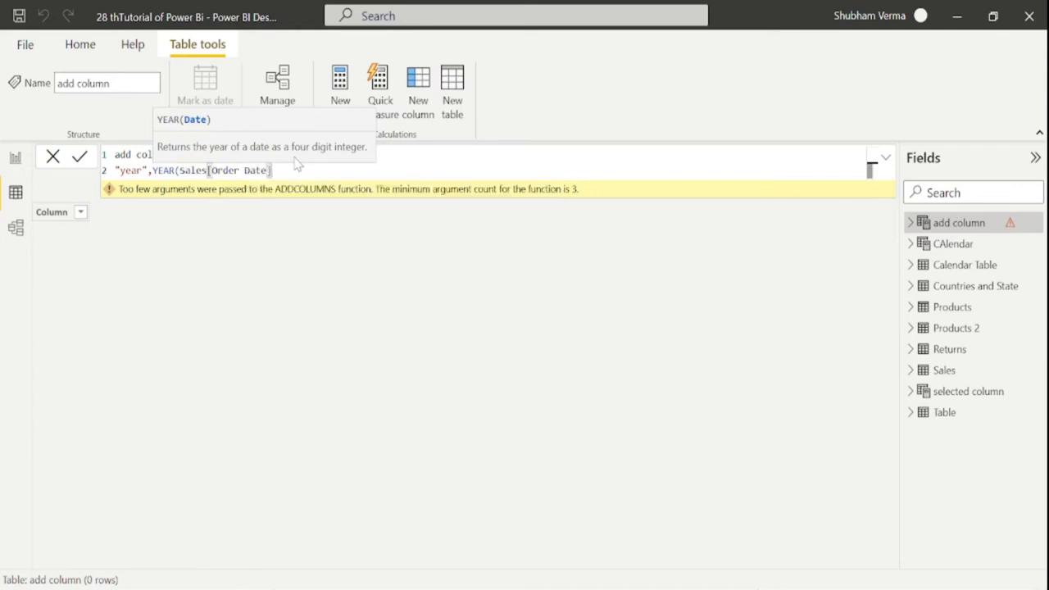
type("))")
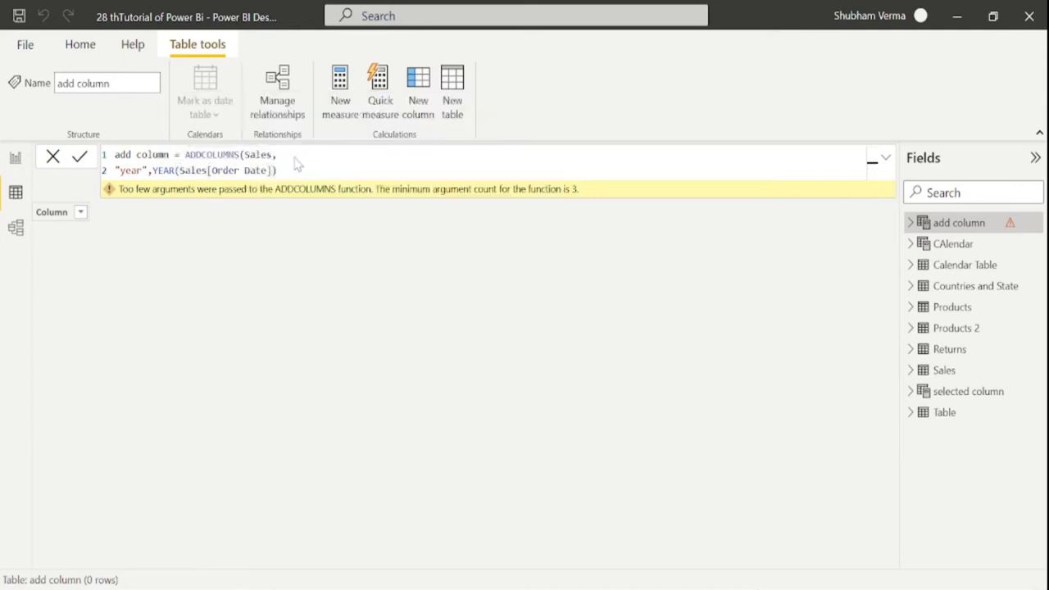
key("Return")
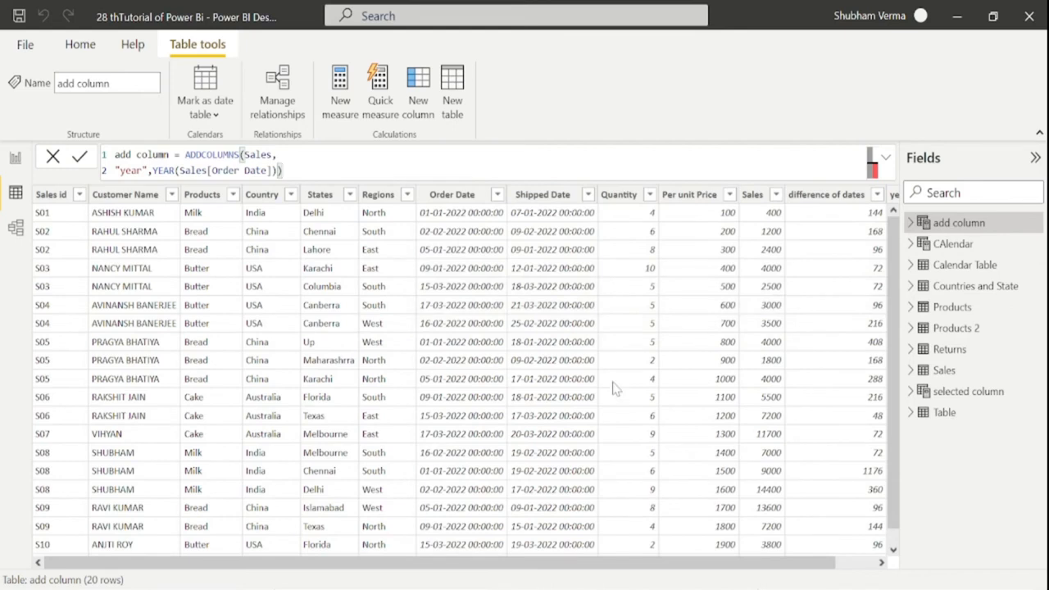
Check the new year column's 2022 values, then go back to the DAX function reference in the browser
scroll(342, 569, "right", 1)
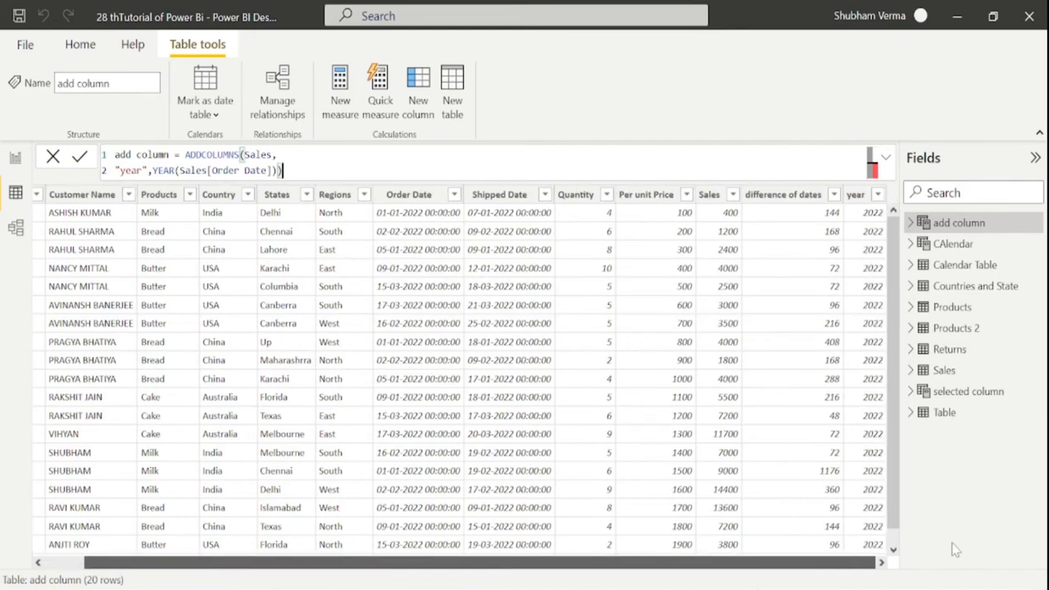
left_click(862, 197)
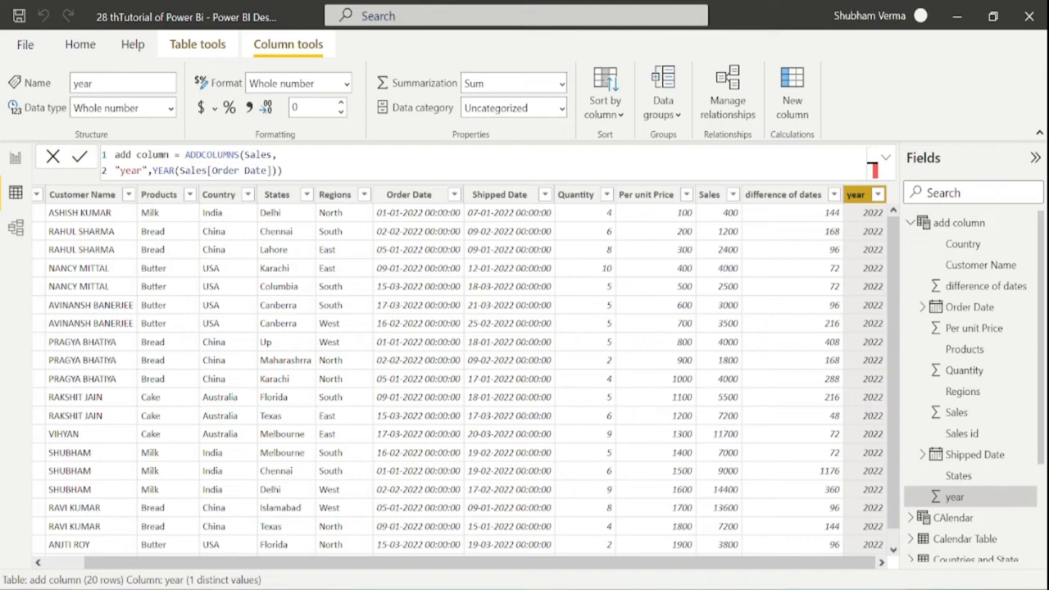
key("alt+Tab")
left_click(22, 45)
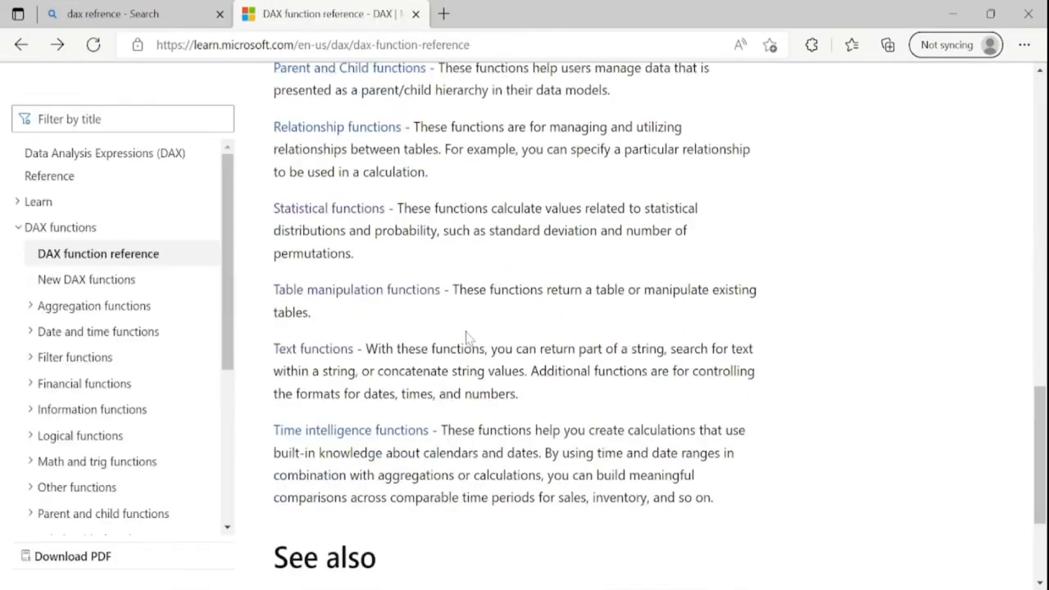
Scroll the Text functions list and highlight CONCATENATE's description
scroll(439, 339, "down", 2)
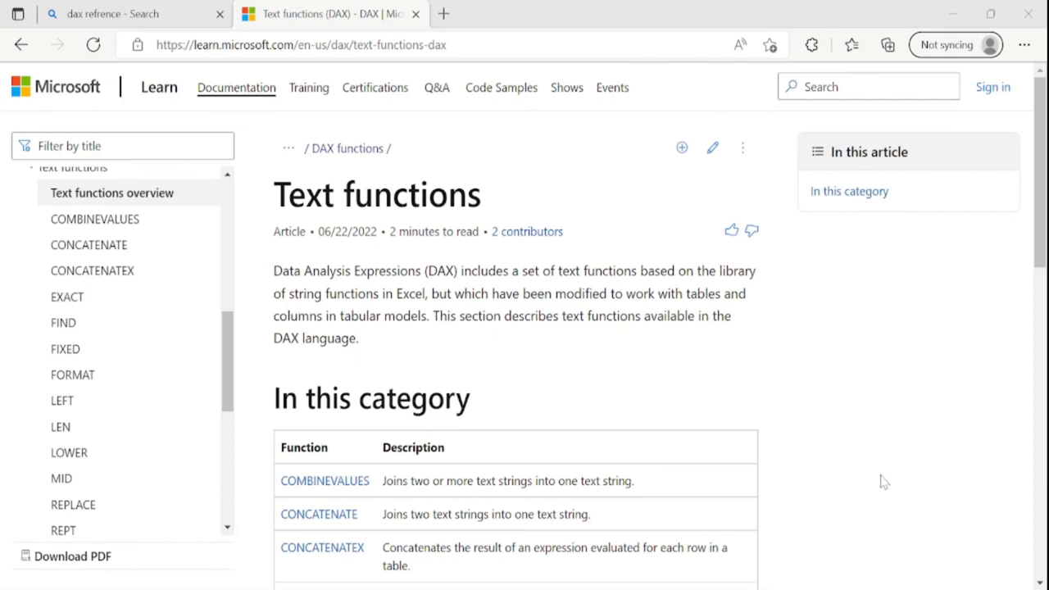
scroll(881, 482, "down", 1)
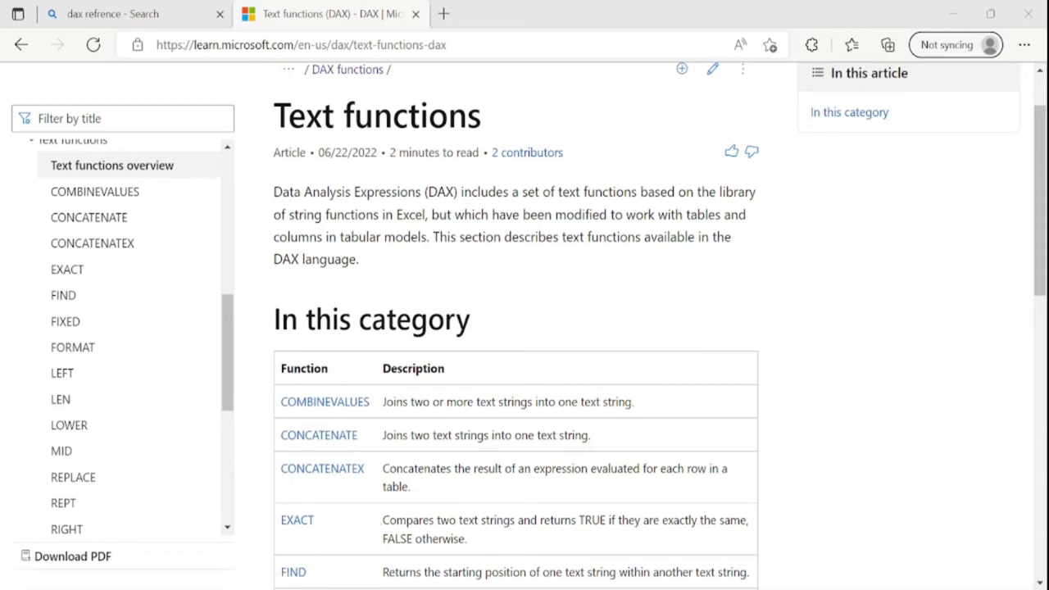
left_click_drag(586, 435, 388, 437)
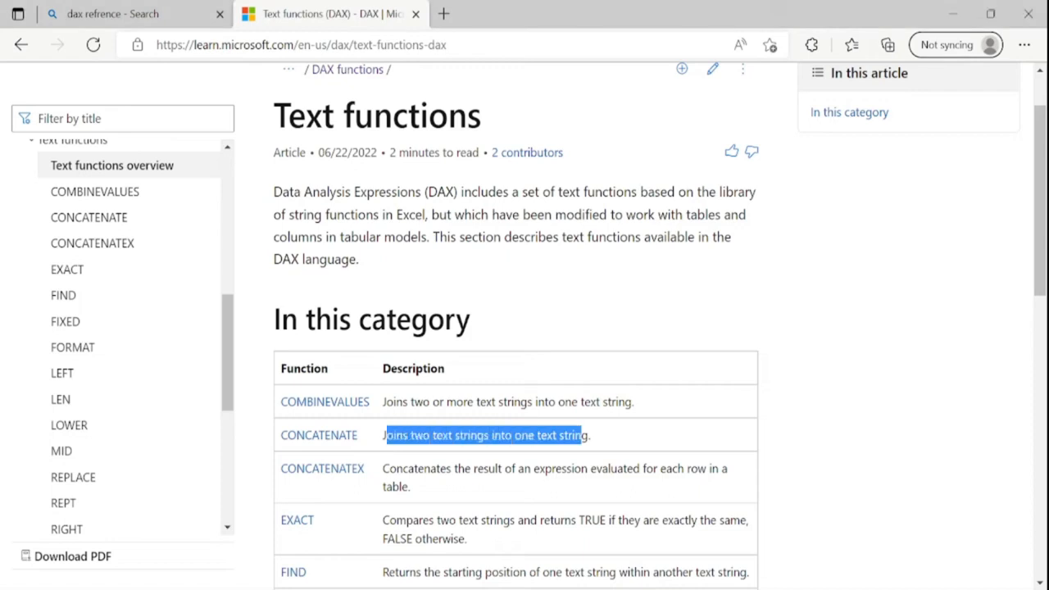
left_click(784, 429)
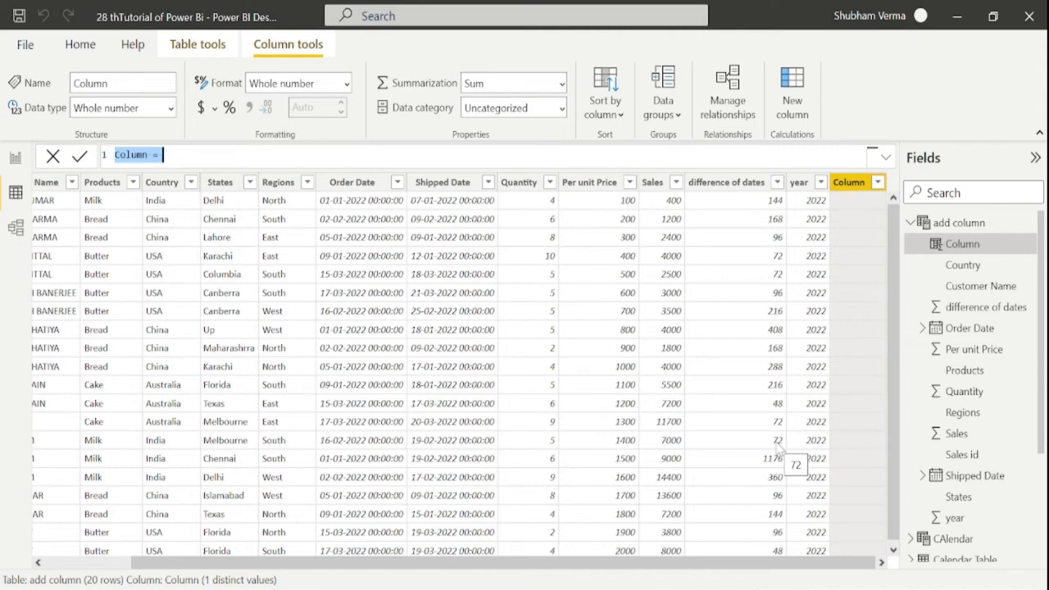
Write the column formula concatenate = CONCATENATE('add column'[Country],'add column'[States])
type("concatenate = conc")
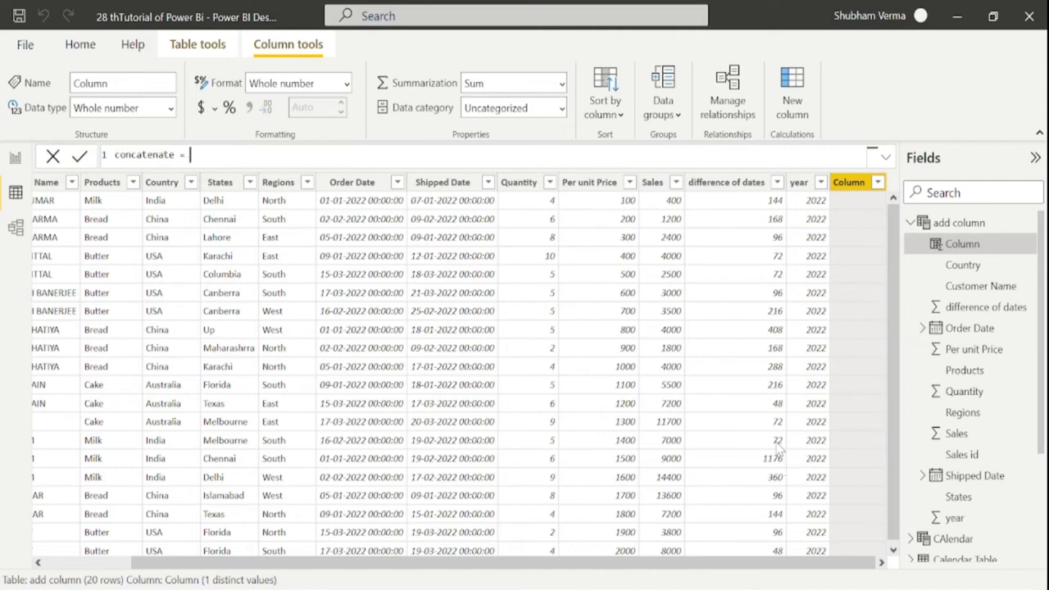
key("Tab")
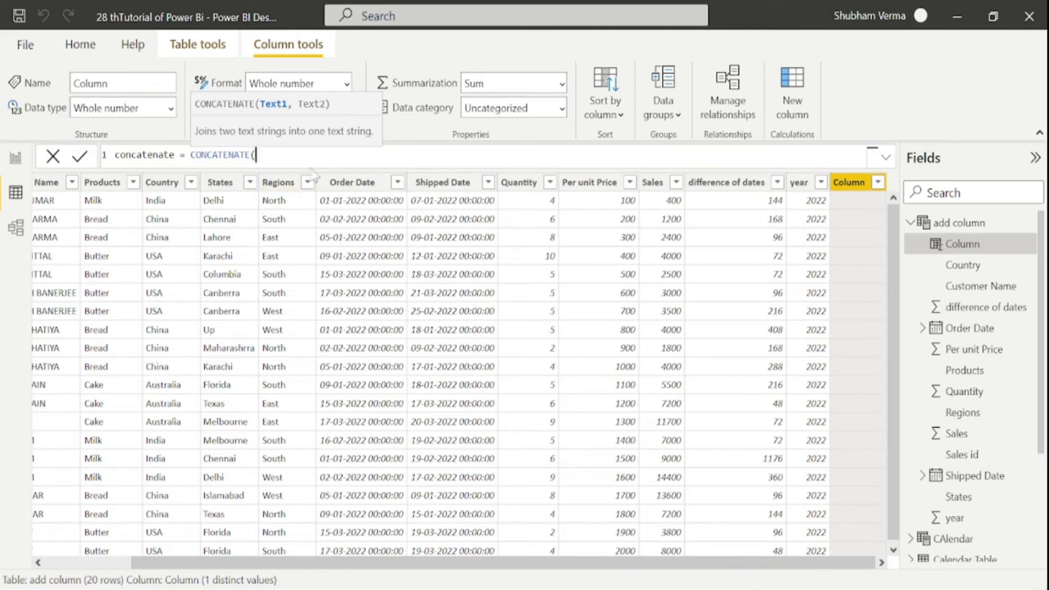
type("count")
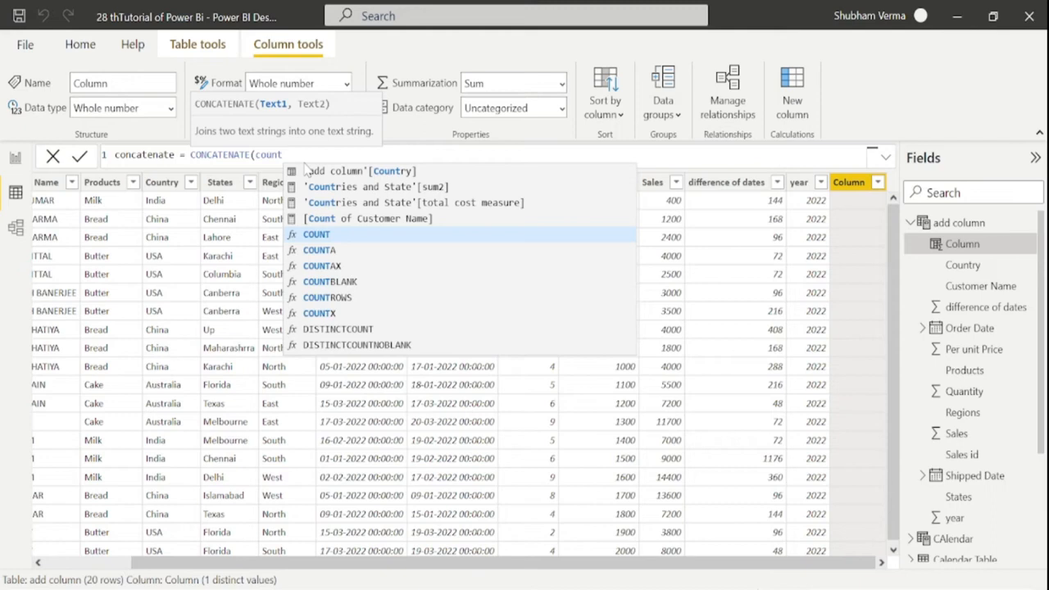
key("Up")
key("Up")
key("Up")
key("Up")
key("Tab")
type(",")
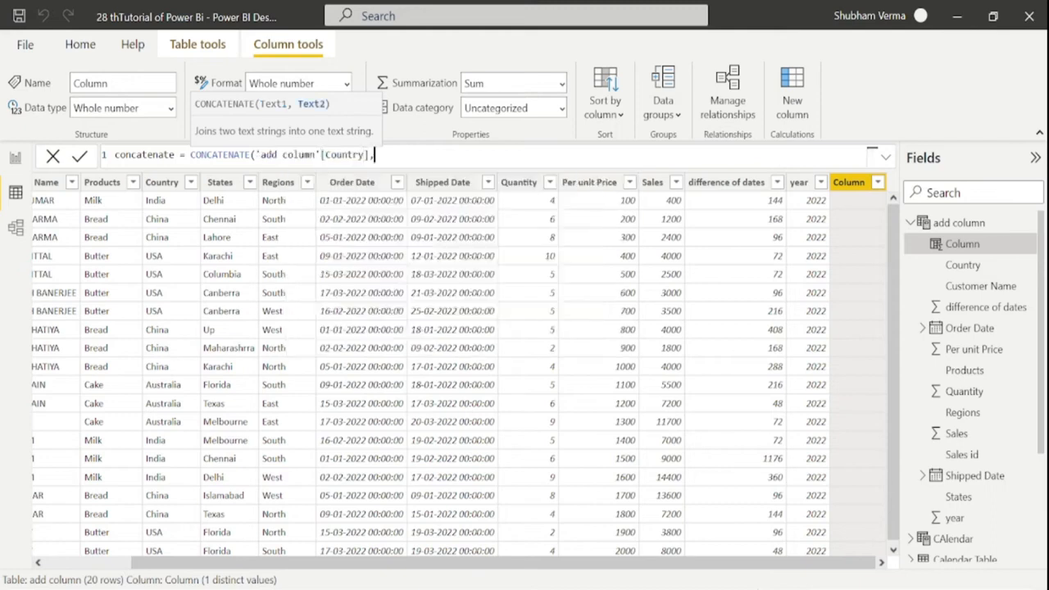
type("states")
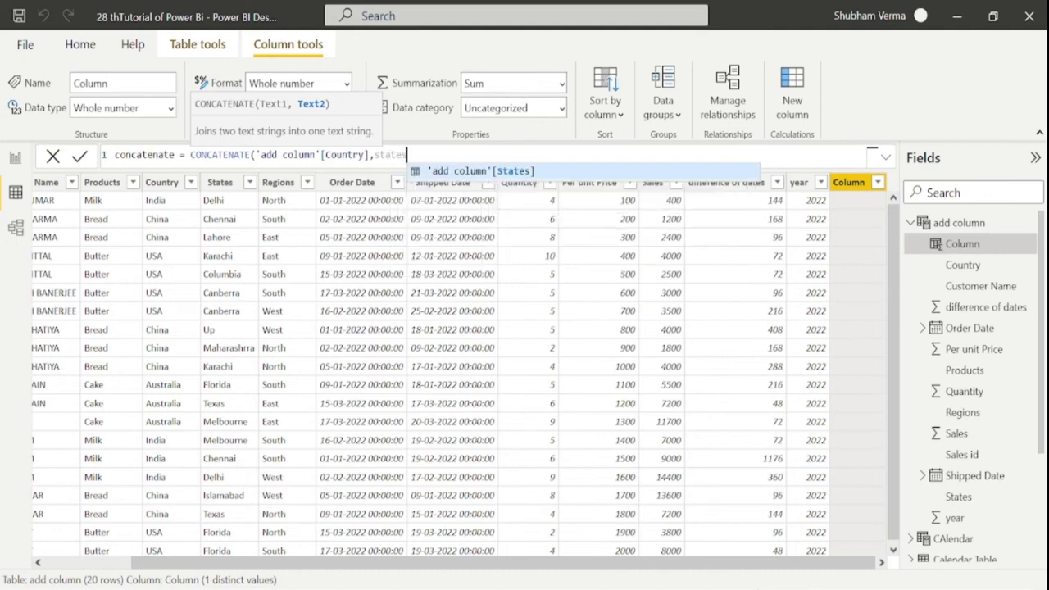
key("Tab")
type(")")
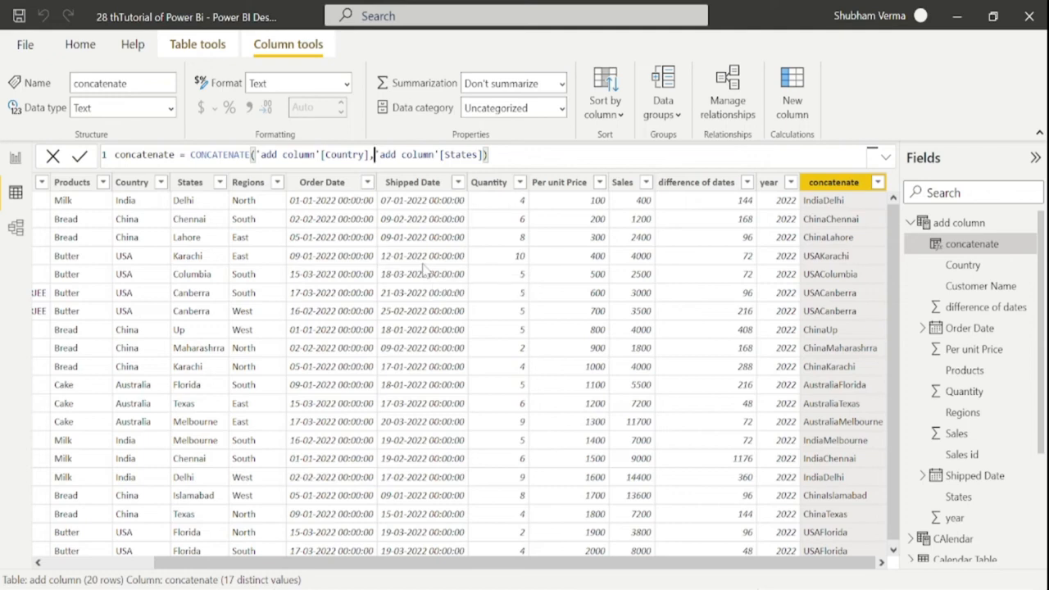
Add a space separator after Country with &" " and commit the formula
type("&")
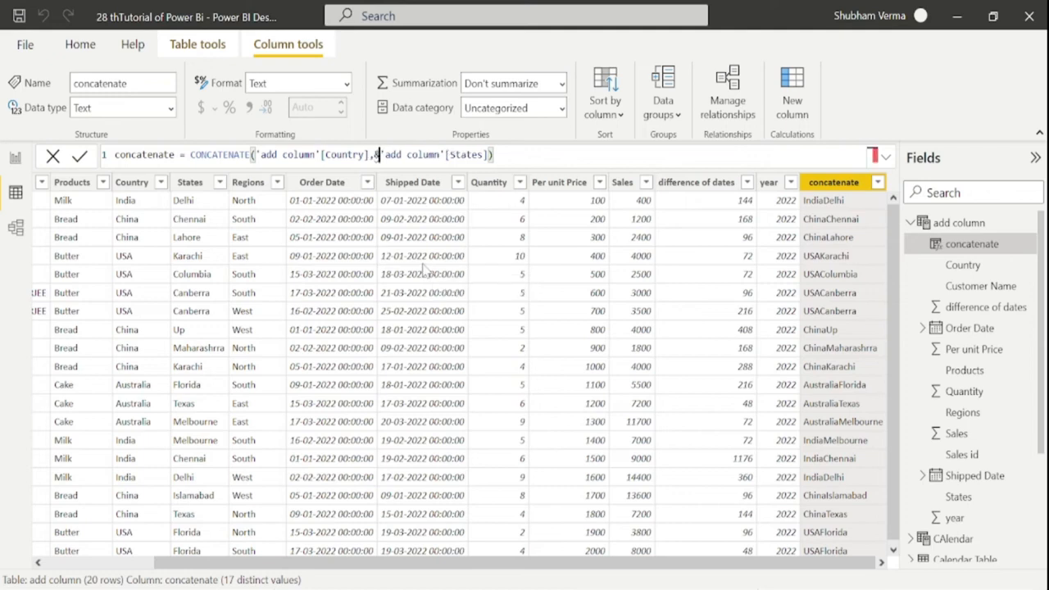
key("Left")
key("BackSpace")
key("Right")
type("\"")
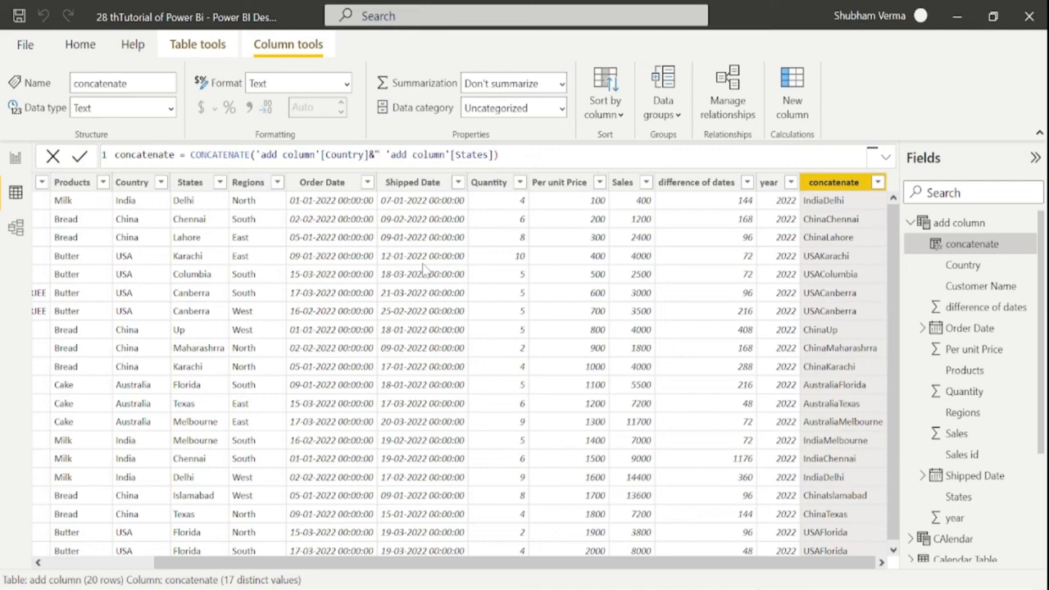
type(" \"")
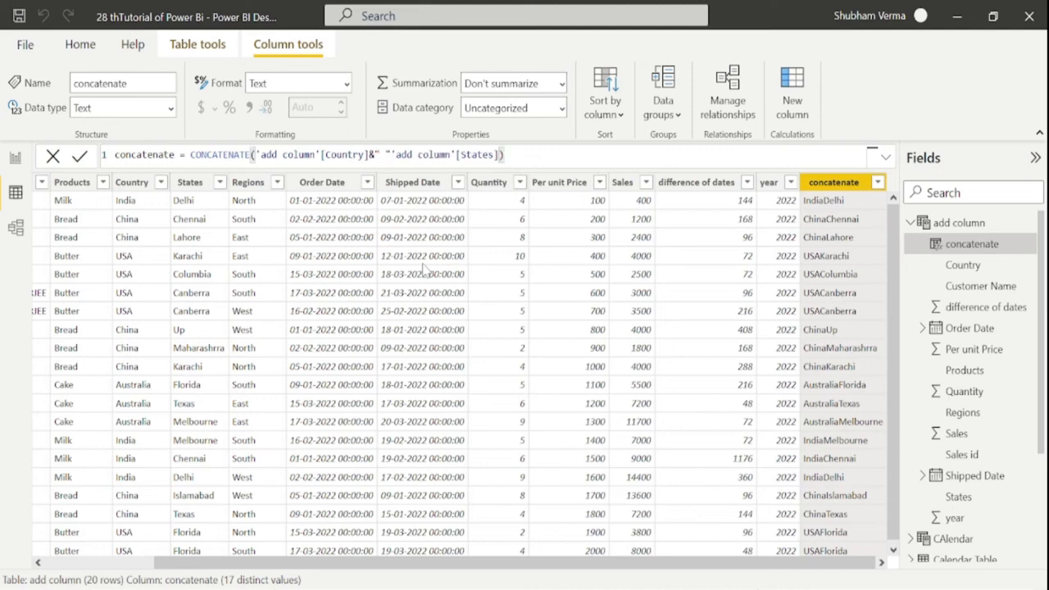
type(",")
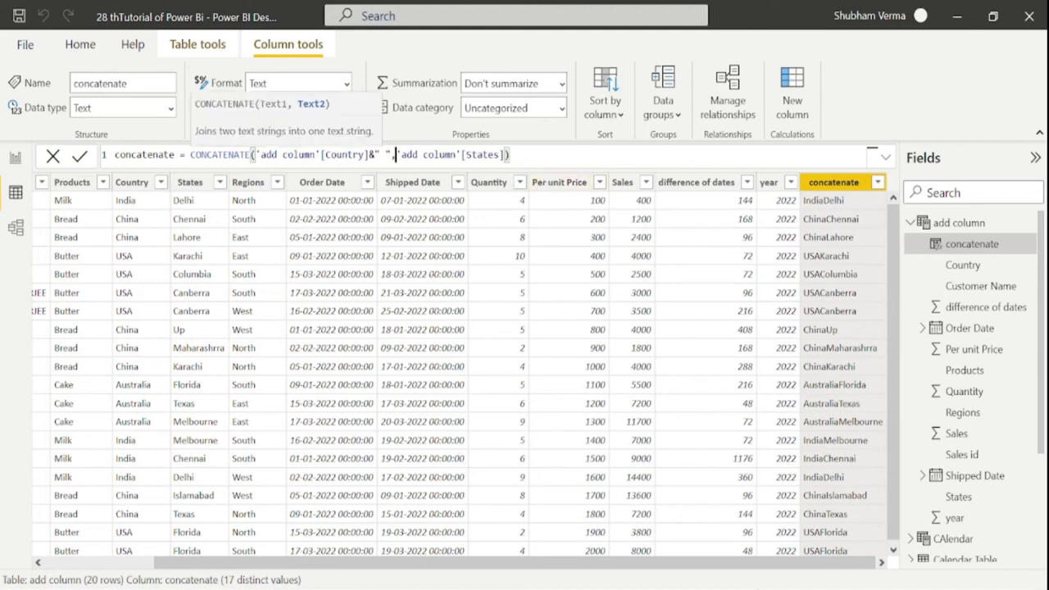
left_click(509, 154)
key("Return")
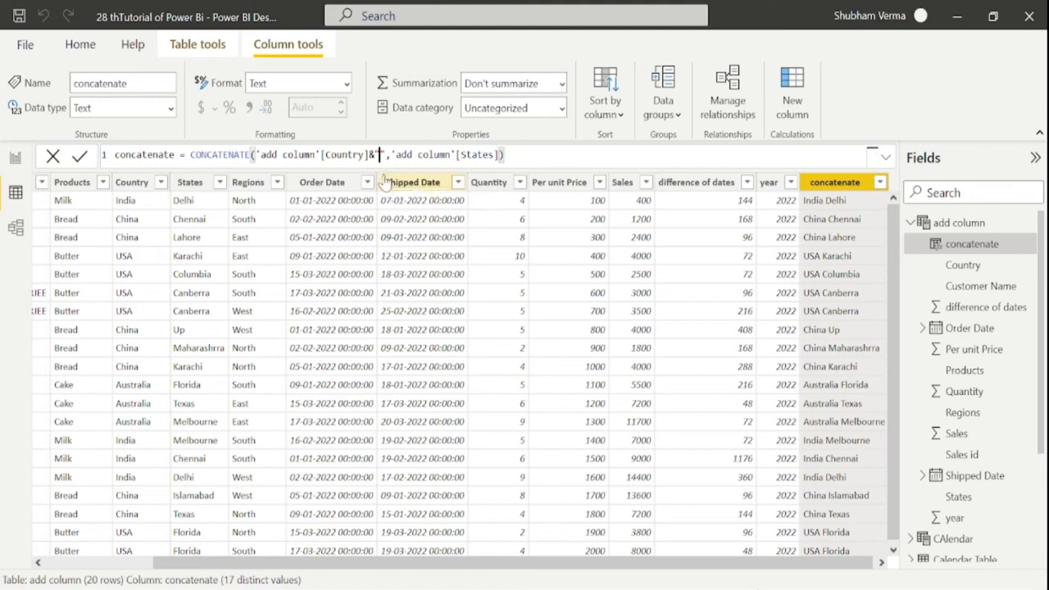
Replace the space with a hyphen so values read like India-Delhi
type("-")
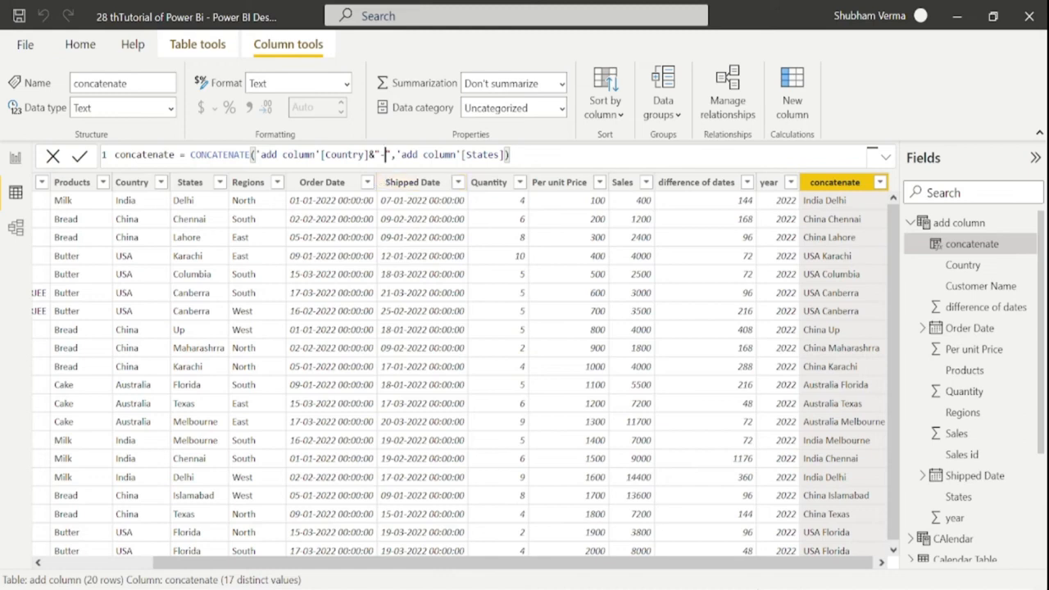
key("Return")
left_click(510, 154)
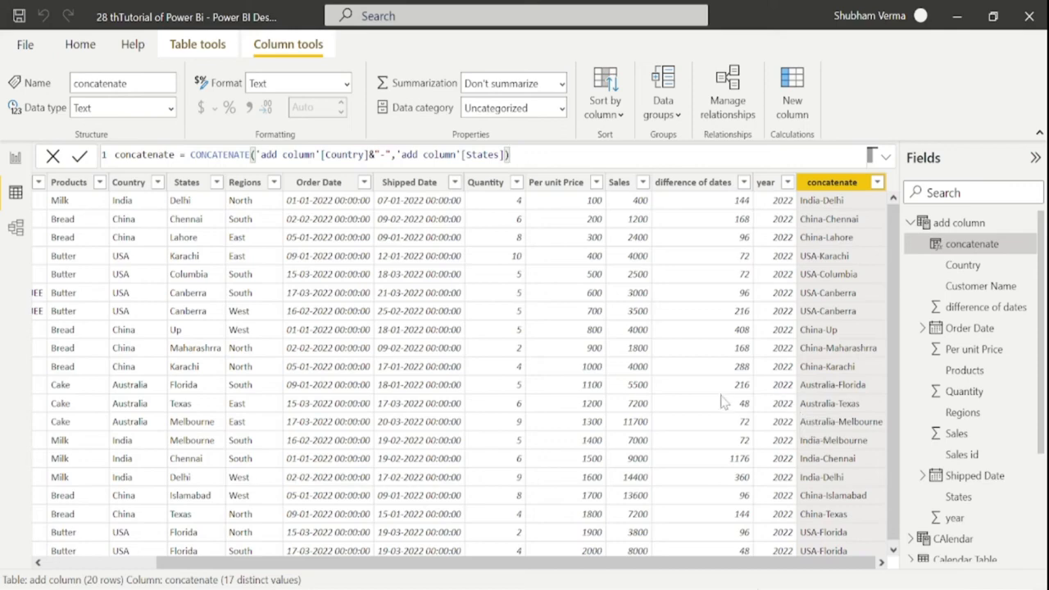
left_click(602, 588)
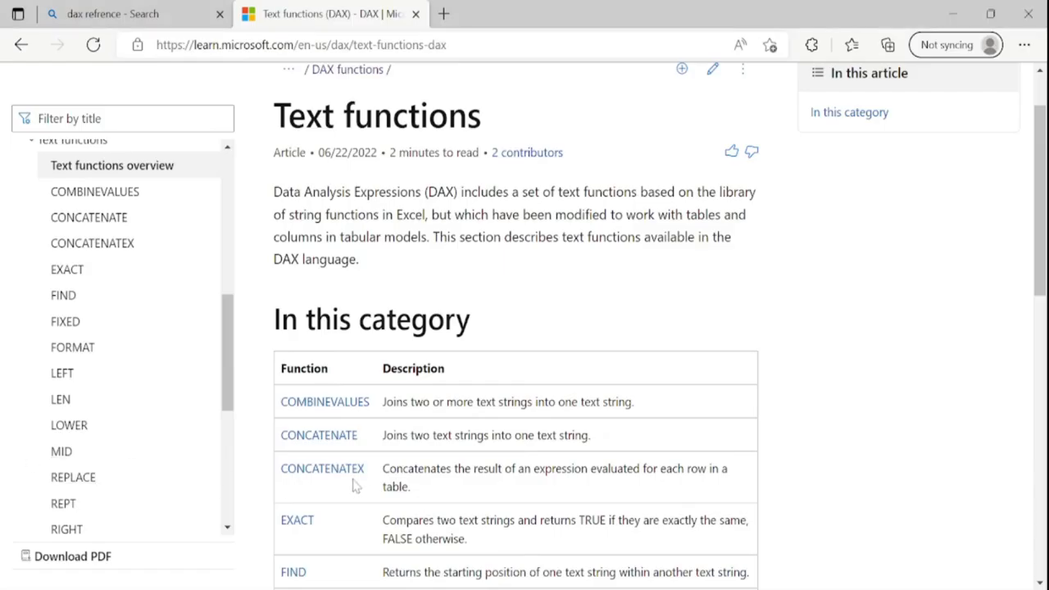
left_click_drag(373, 473, 280, 470)
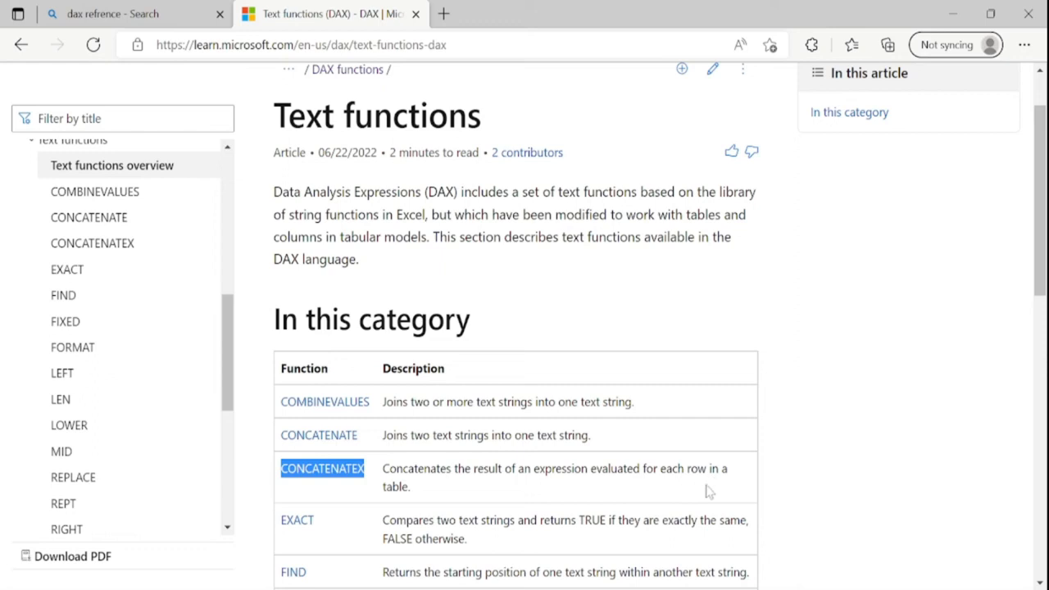
left_click(667, 588)
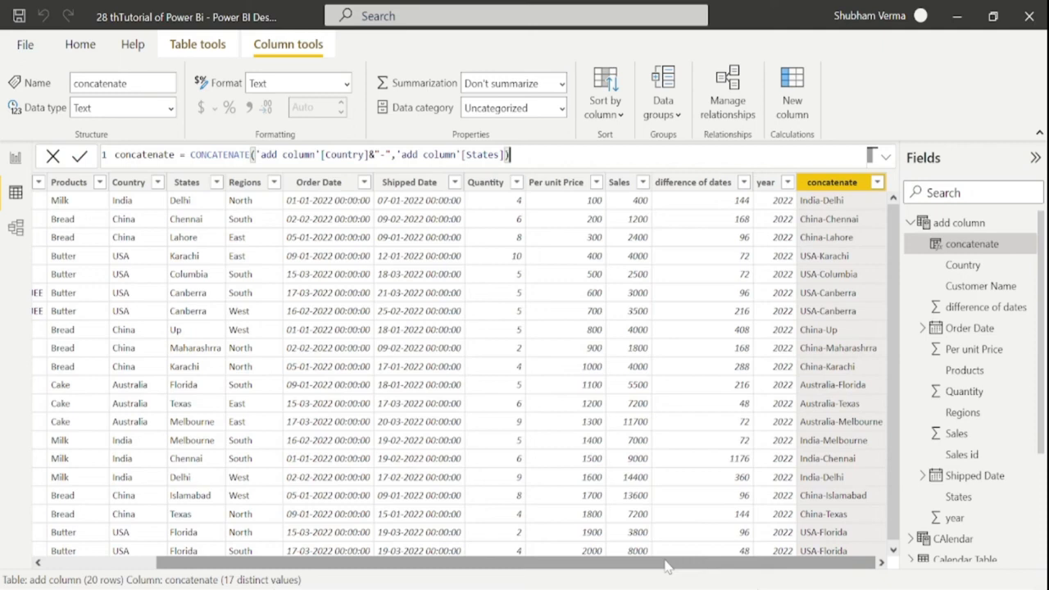
Start a new concatenatex column using CONCATENATEX with the add column table as its table
left_click(801, 113)
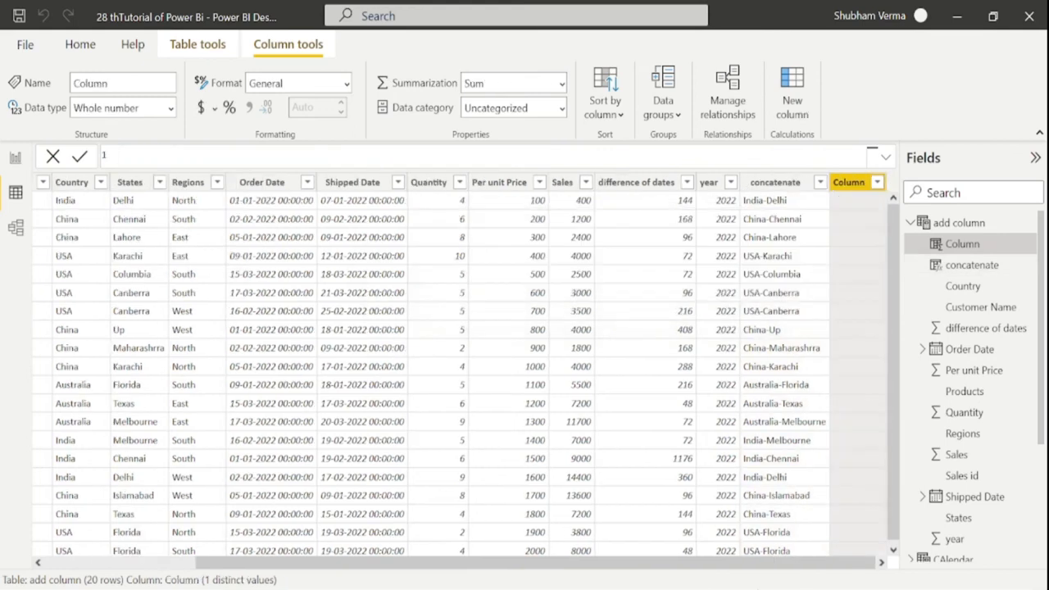
type("concatenatex = concate")
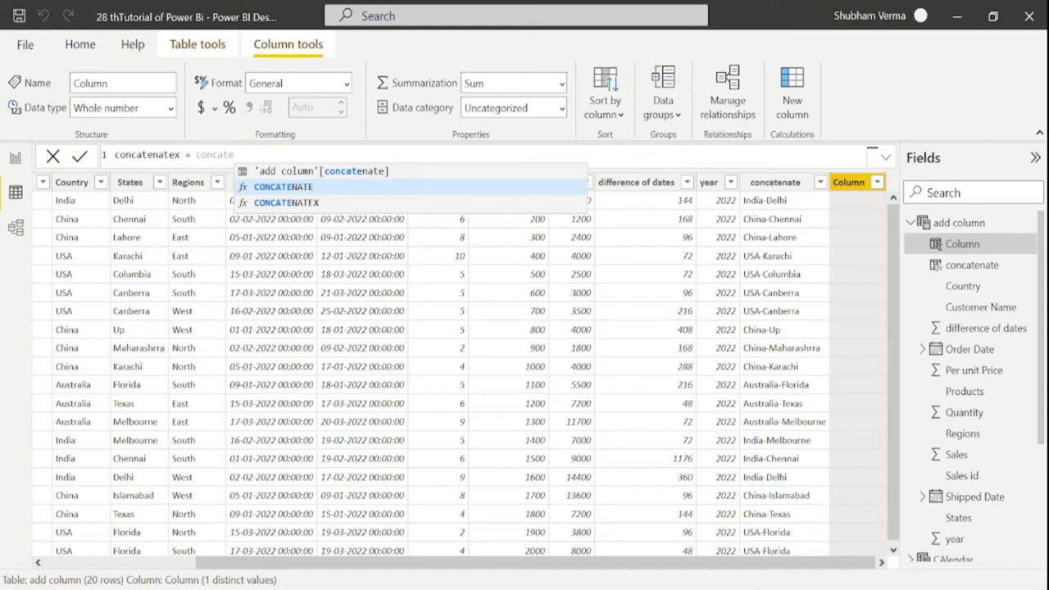
key("Down")
key("Tab")
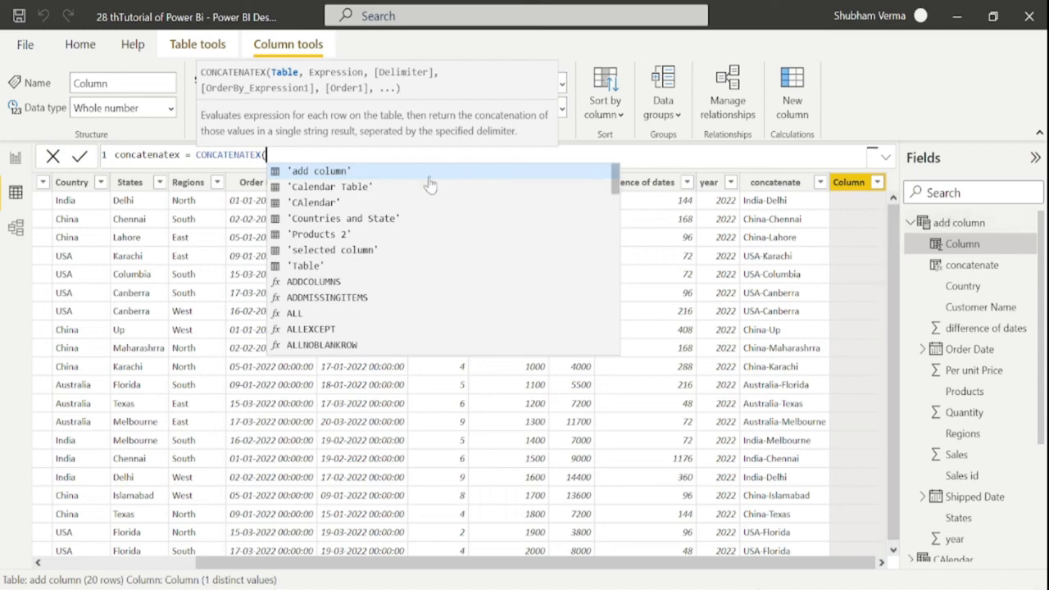
type("add")
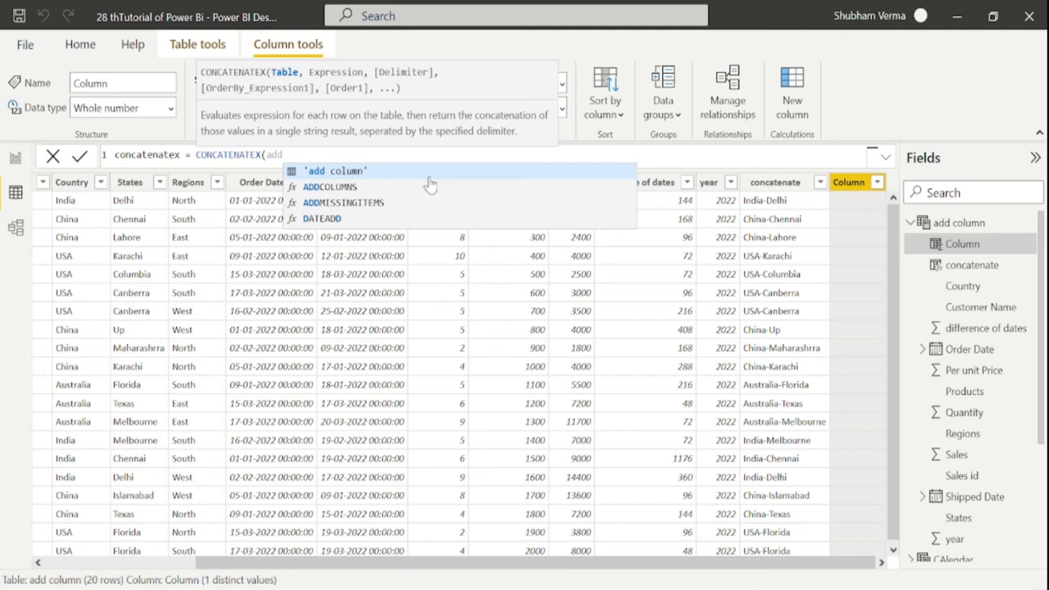
left_click(431, 170)
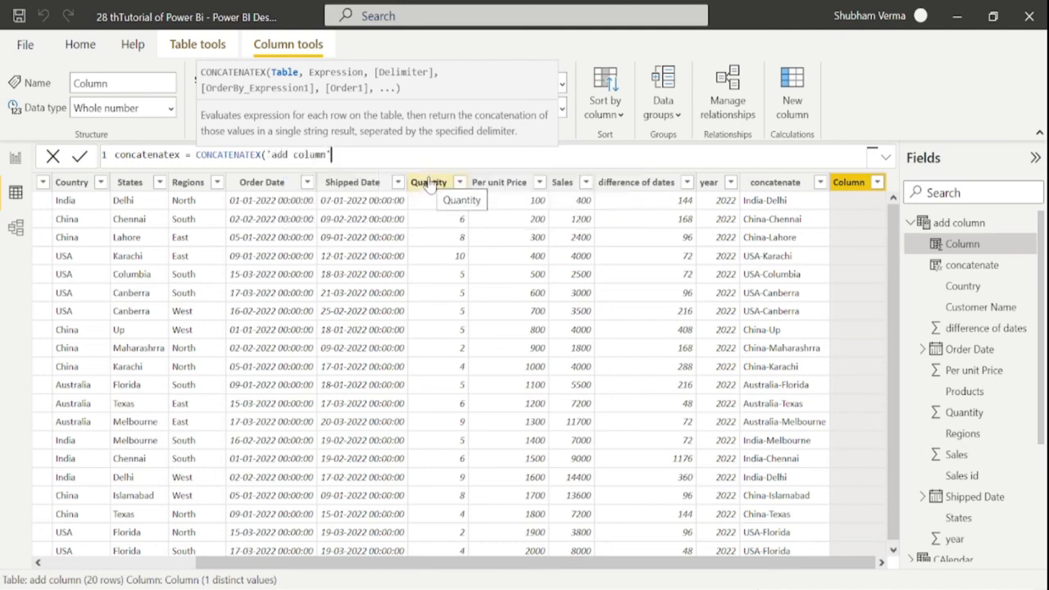
type(",")
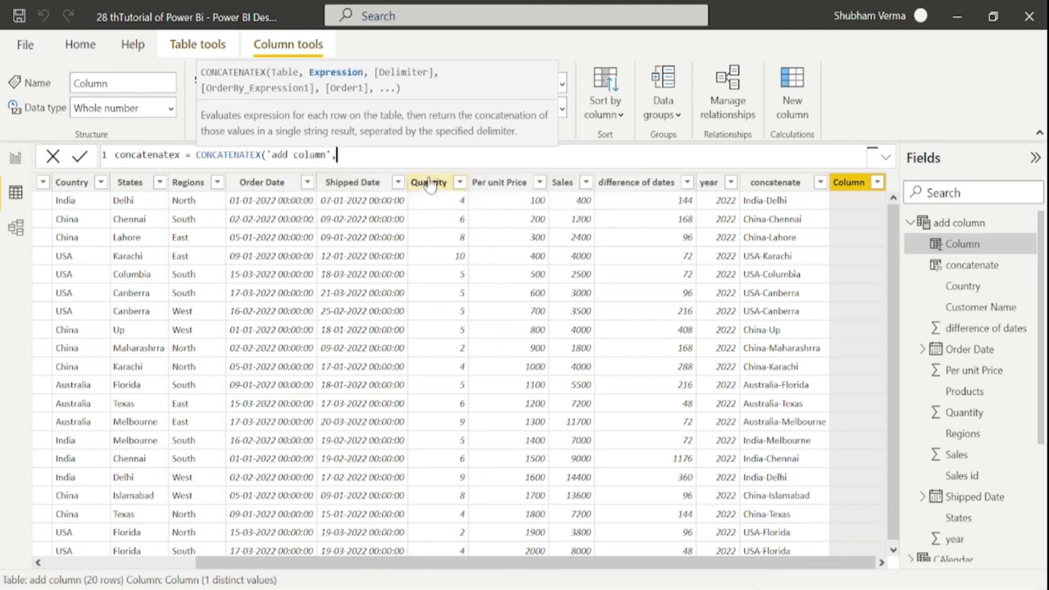
Complete the formula with 'add column'[Country] and a "," delimiter, and commit it
key("Escape")
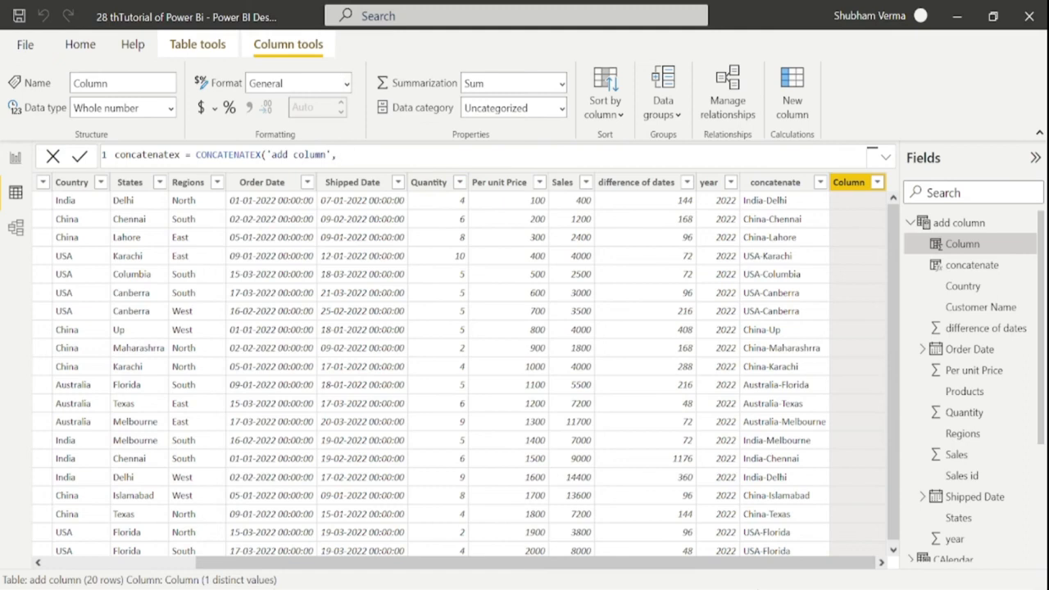
type("count")
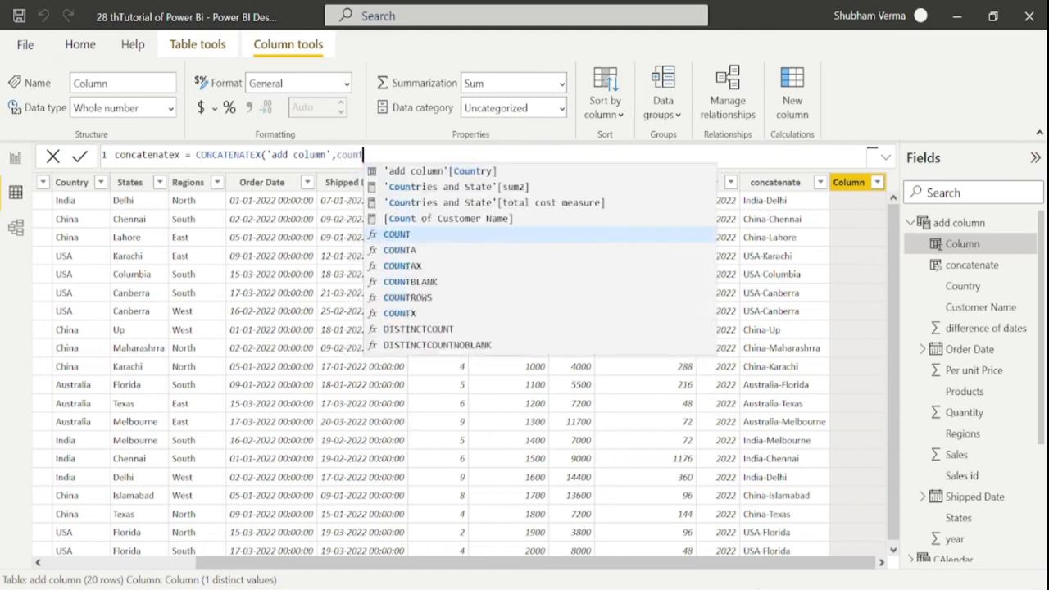
key("Tab")
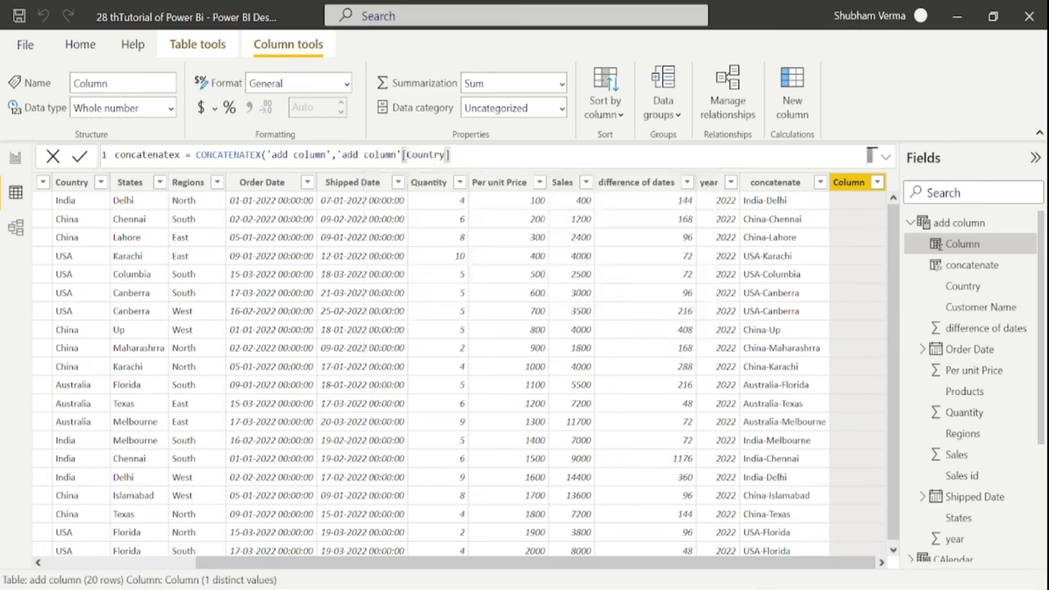
type(",")
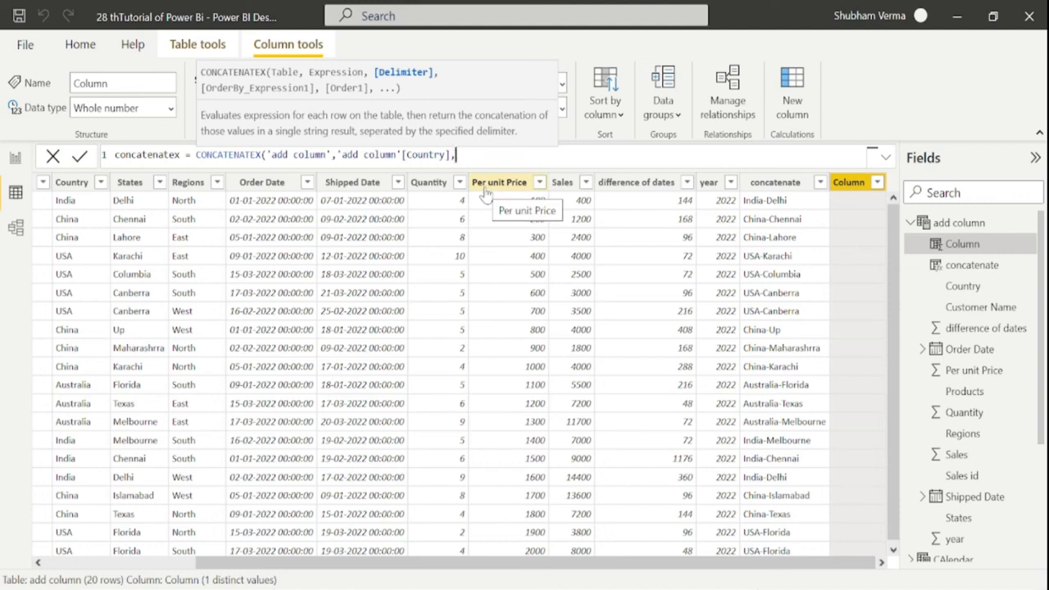
type("\",")
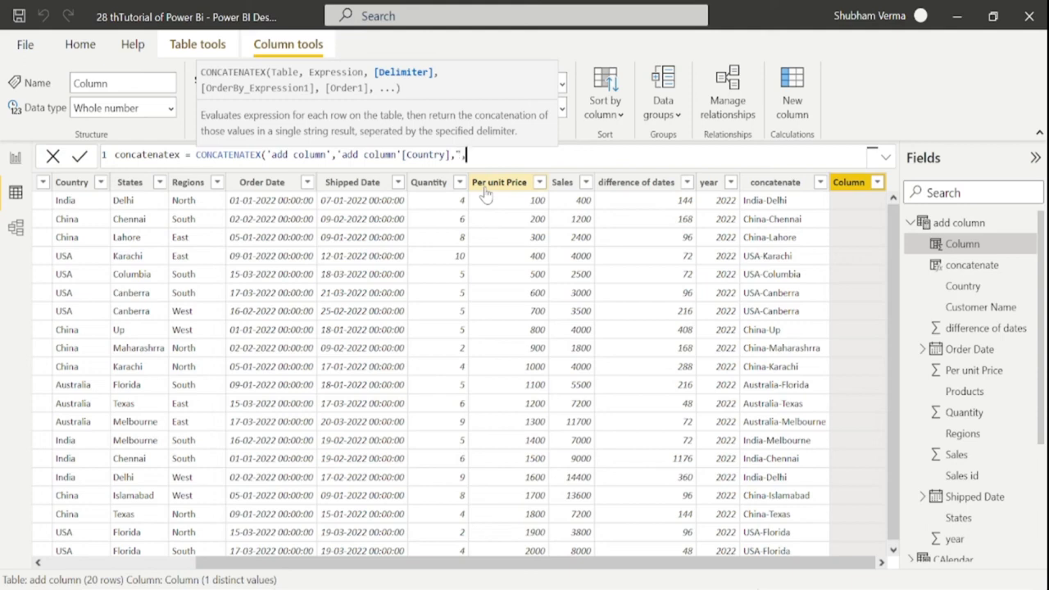
type("\")")
key("Return")
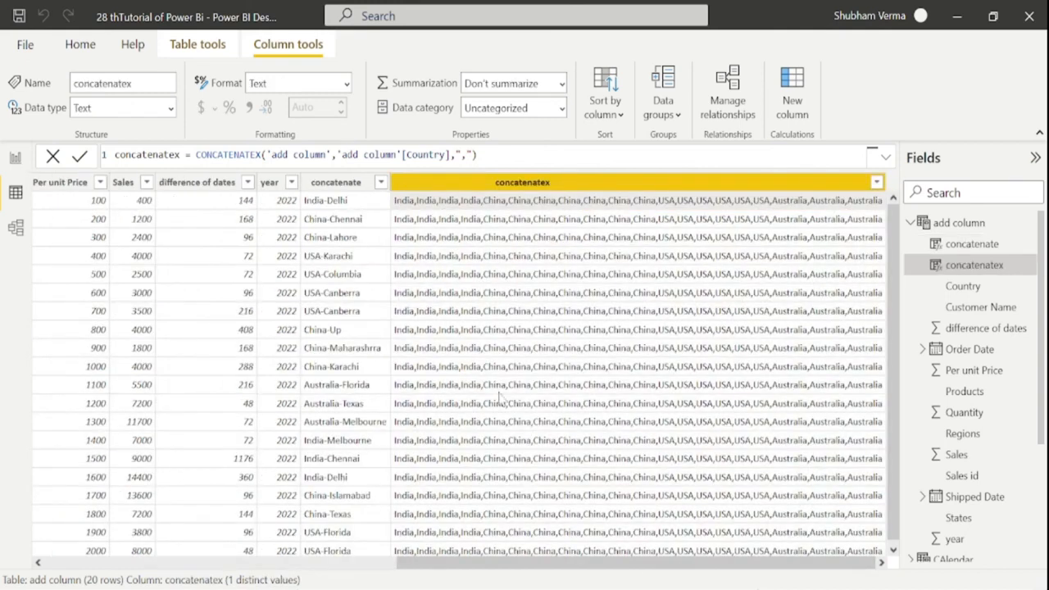
Scroll across to view the comma-separated country list, then return to Report view
left_click_drag(551, 562, 196, 562)
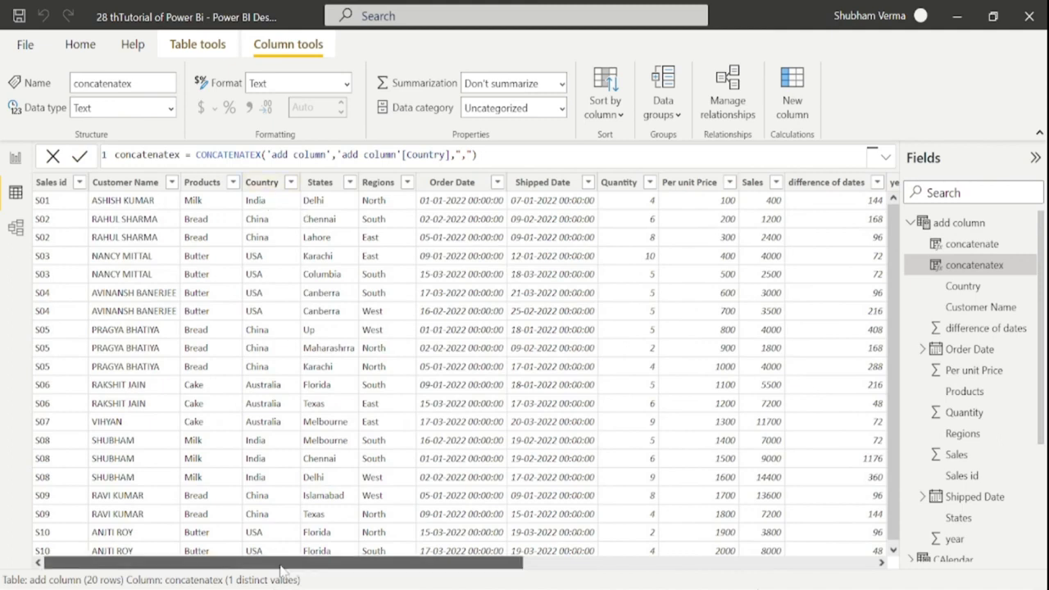
left_click_drag(280, 565, 631, 565)
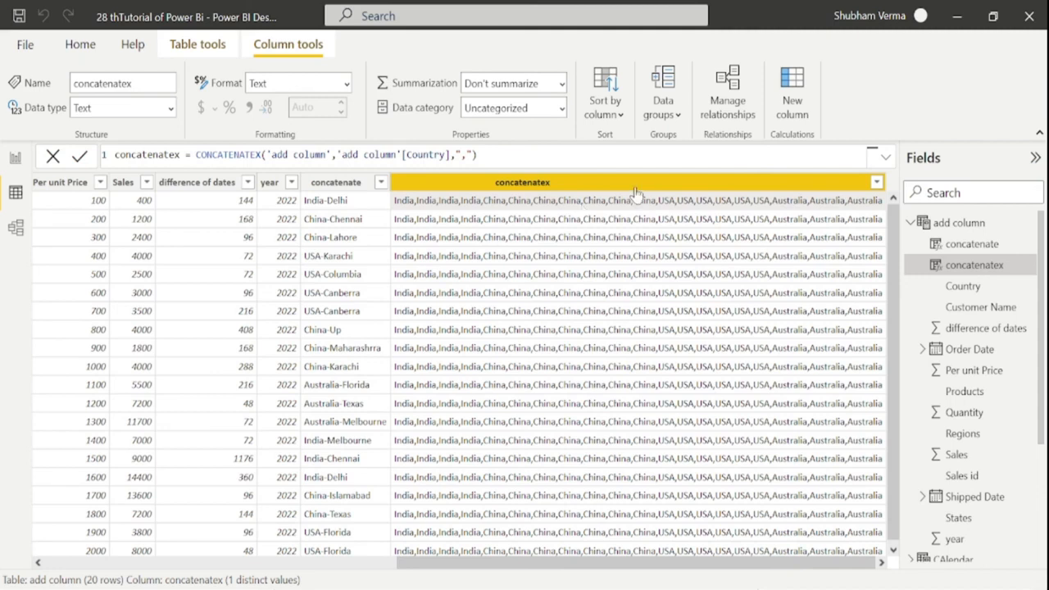
left_click(20, 159)
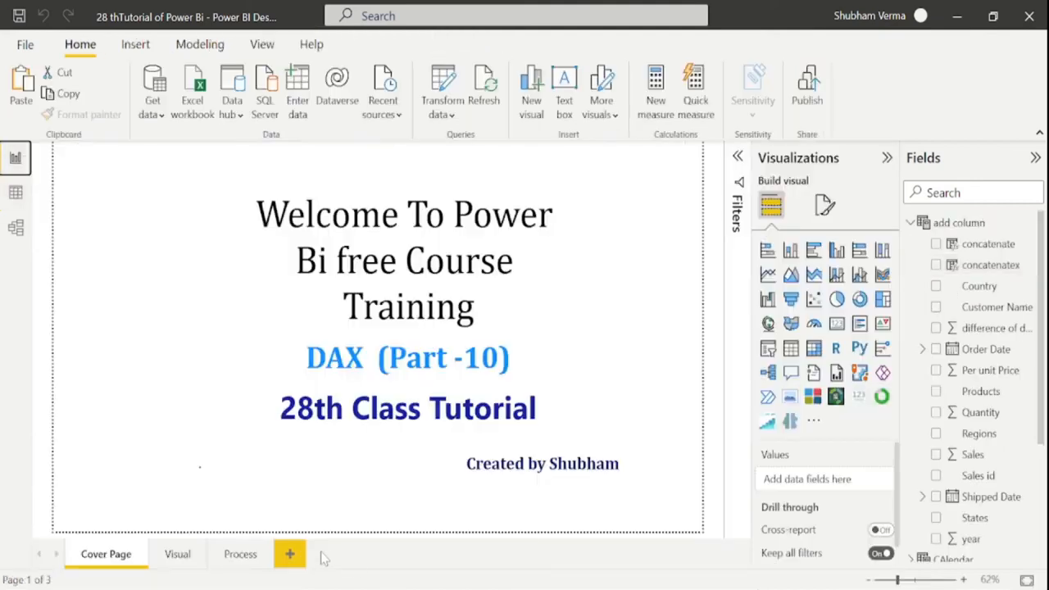
On the Visual page, add an enlarged table showing Customer Name and concatenatex
left_click(177, 554)
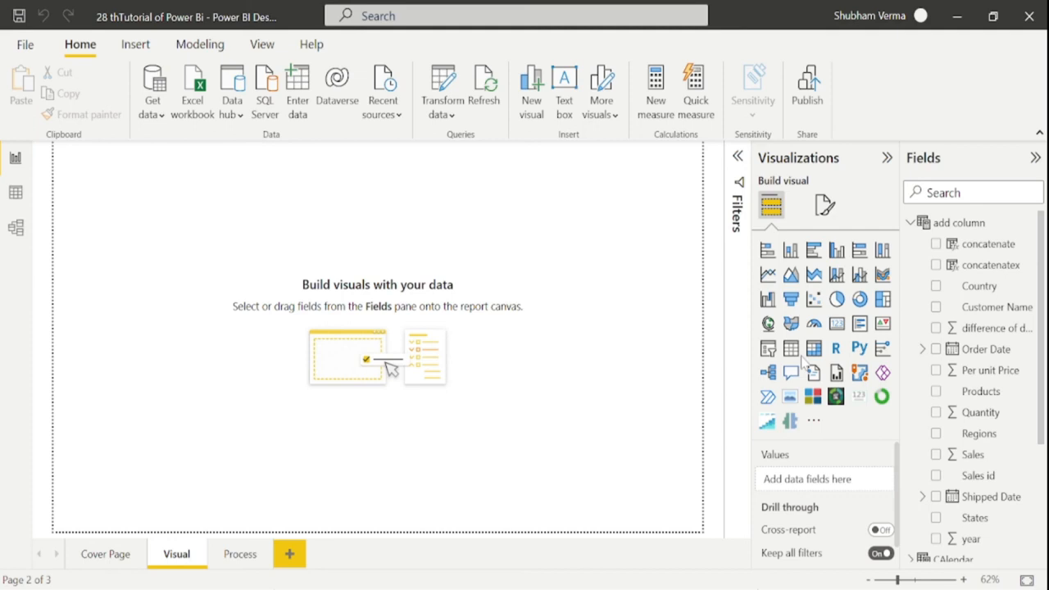
left_click(790, 349)
left_click_drag(198, 290, 353, 440)
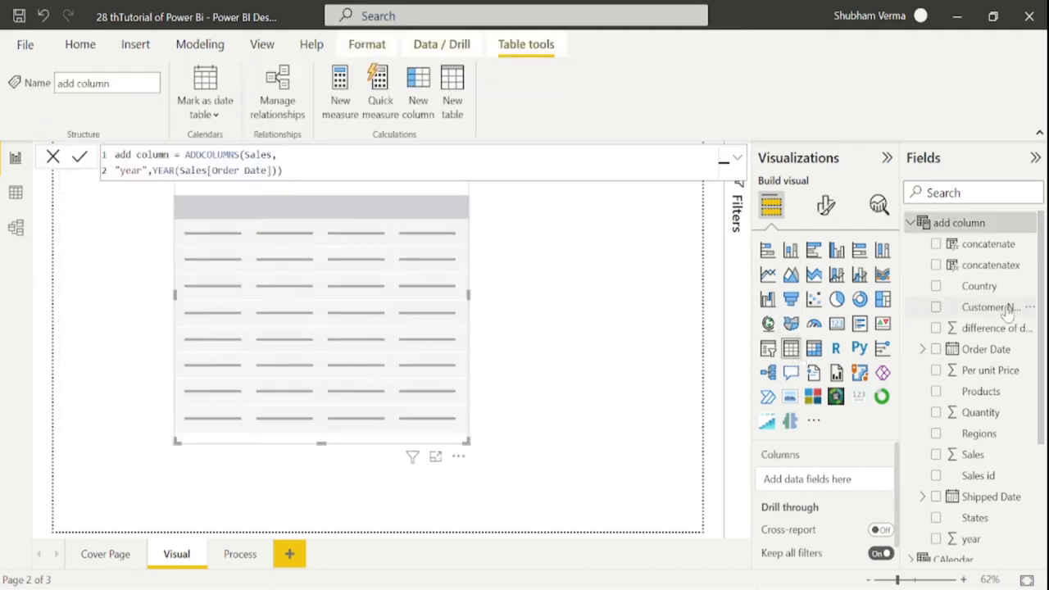
left_click_drag(1001, 306, 335, 231)
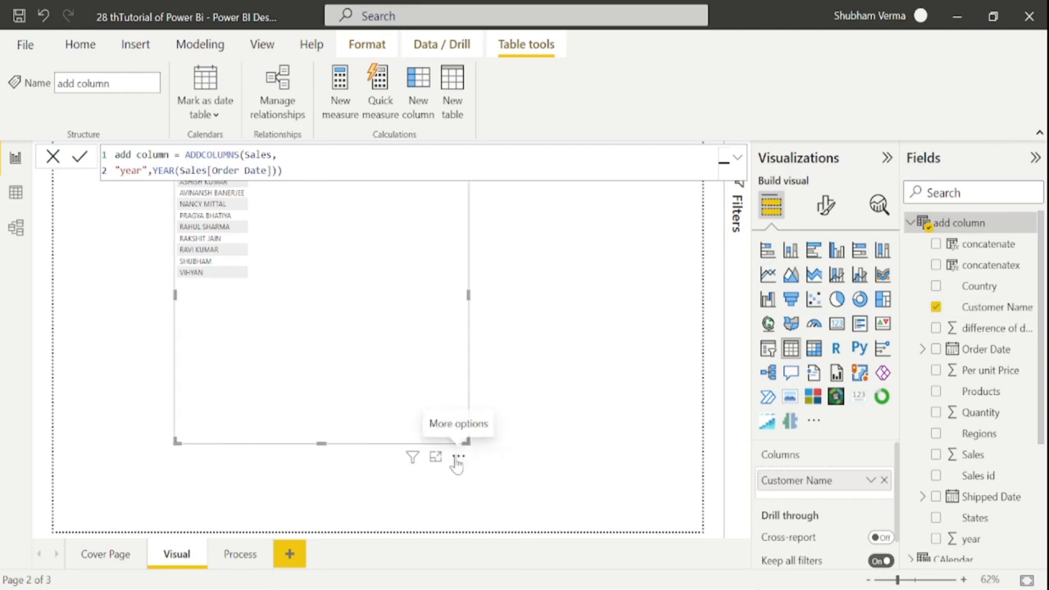
left_click_drag(1001, 266, 368, 213)
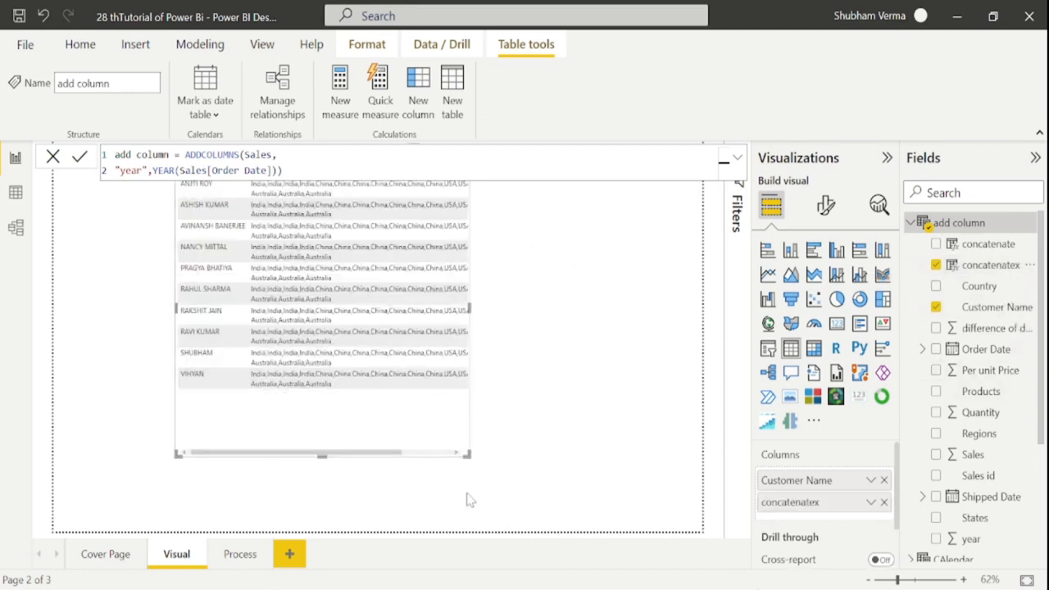
left_click_drag(461, 454, 573, 521)
Set the table's Values font size to 18 and widen it to show full customer names
left_click(824, 204)
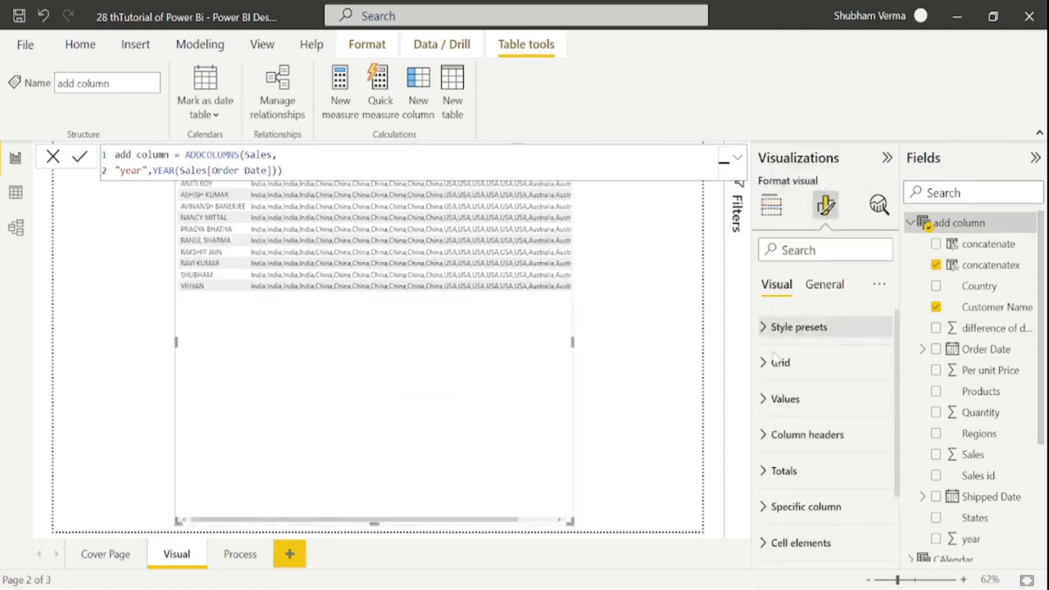
left_click(774, 399)
left_click(878, 475)
left_click(879, 476)
left_click(879, 476)
left_click(879, 476)
left_click(879, 477)
left_click(879, 476)
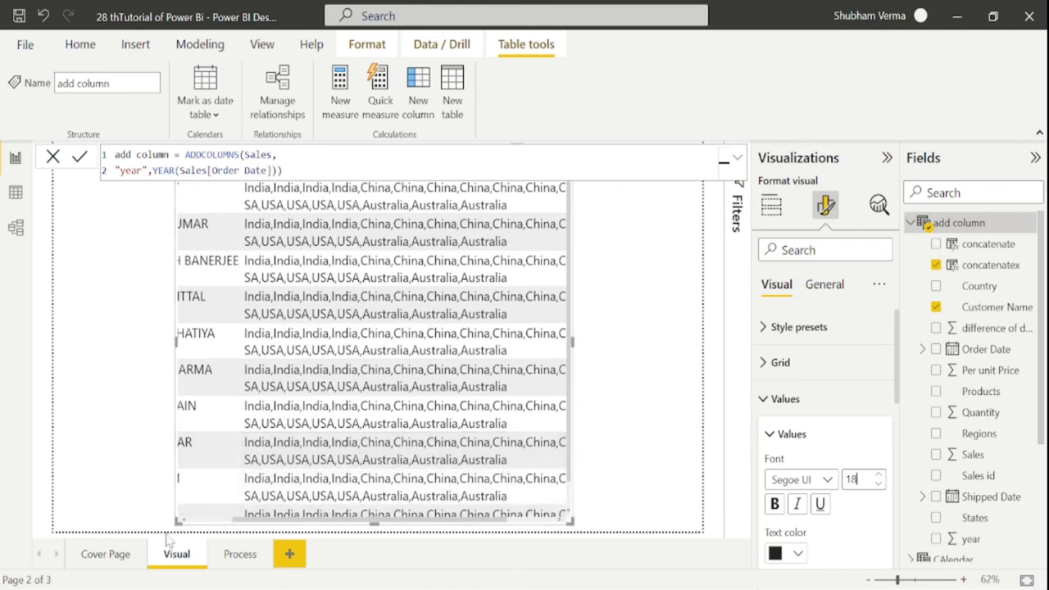
left_click_drag(178, 520, 57, 506)
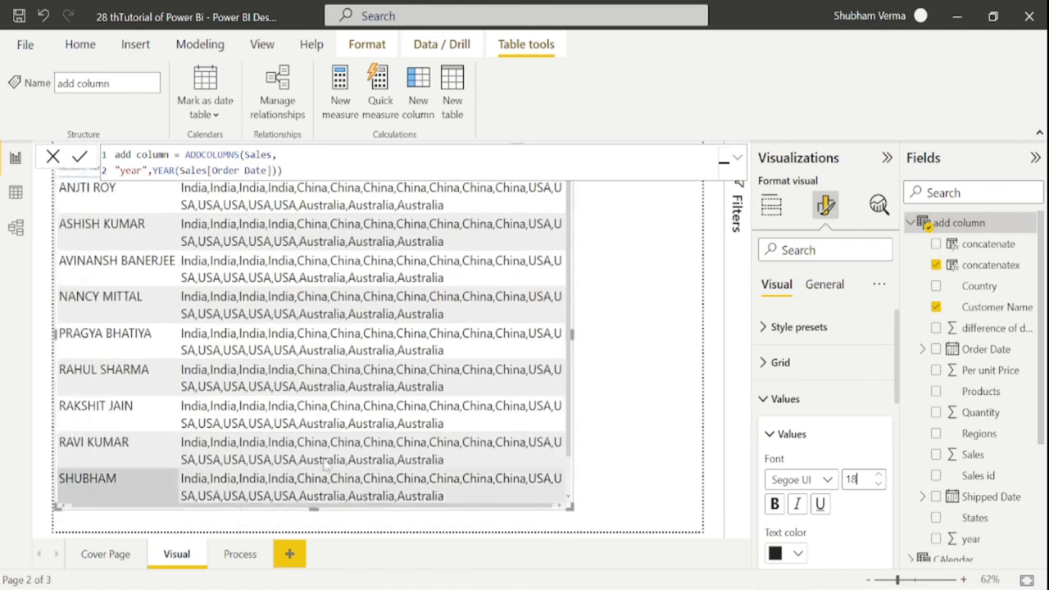
left_click(639, 395)
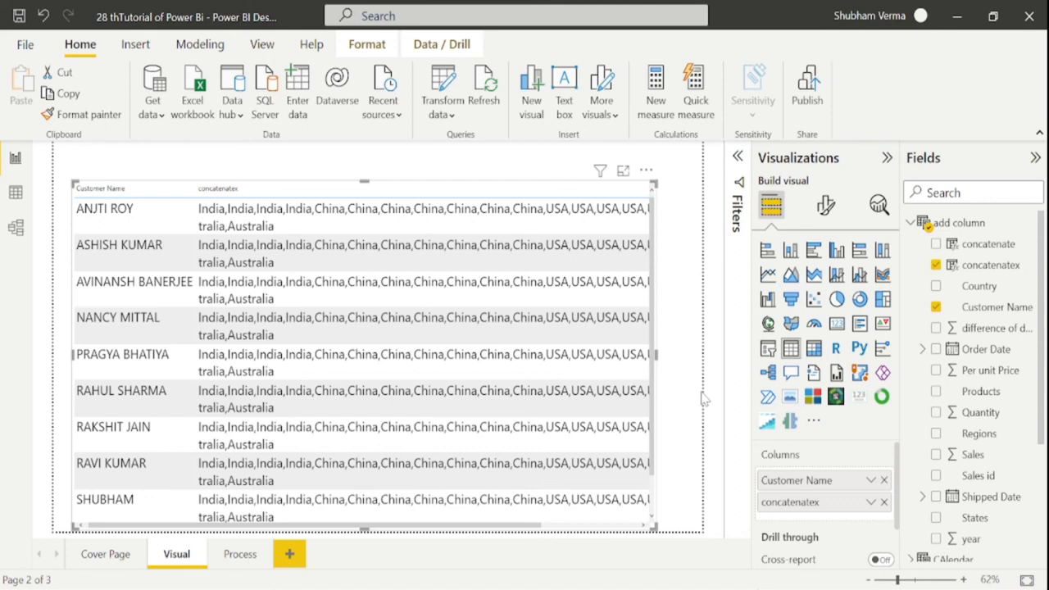
left_click(196, 547)
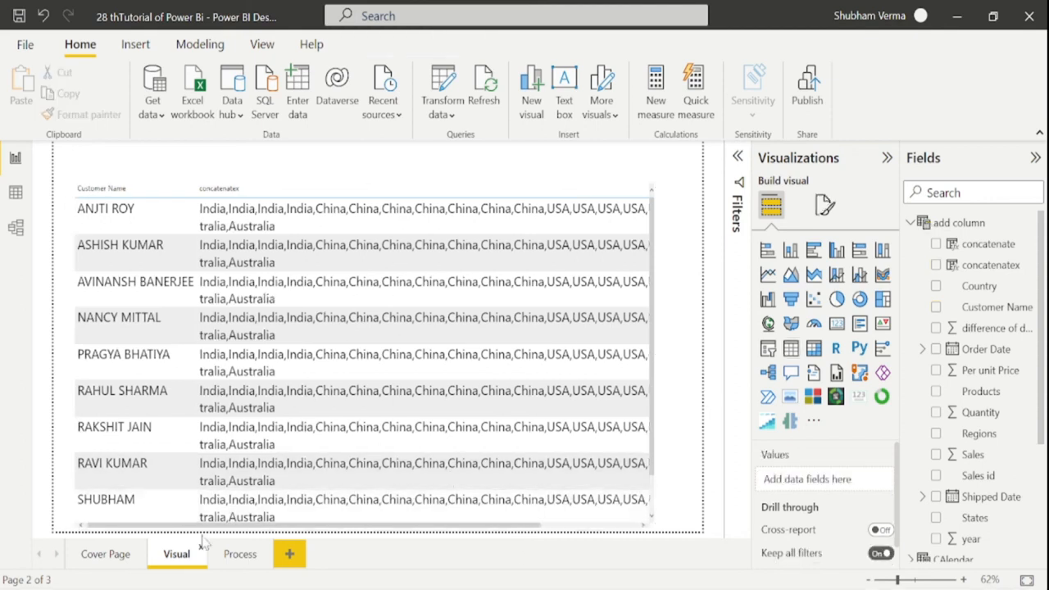
Scroll through the DAX time intelligence functions on Microsoft Learn
key("alt+Tab")
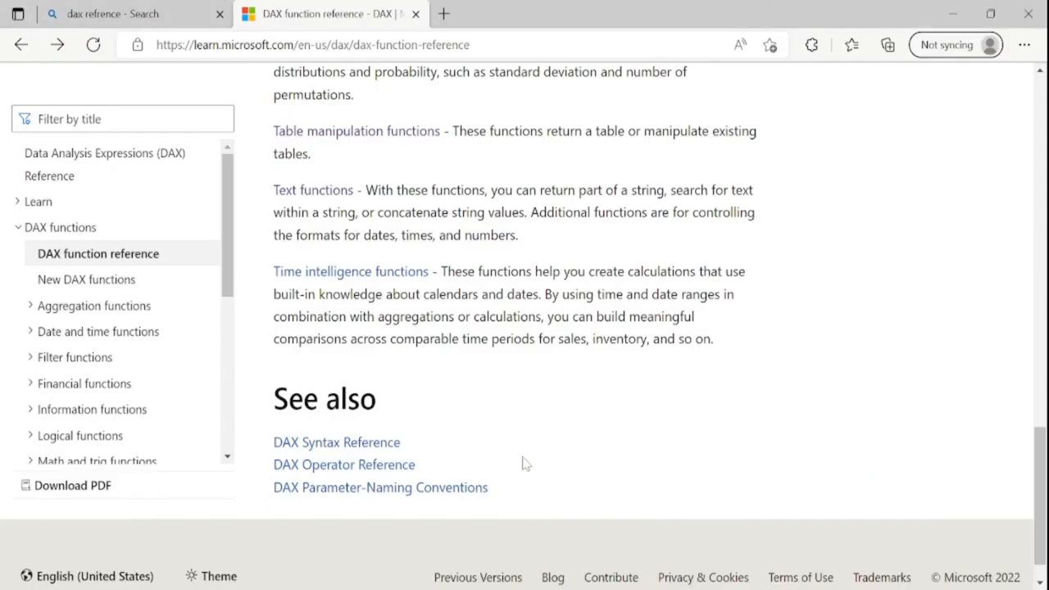
scroll(494, 429, "up", 3)
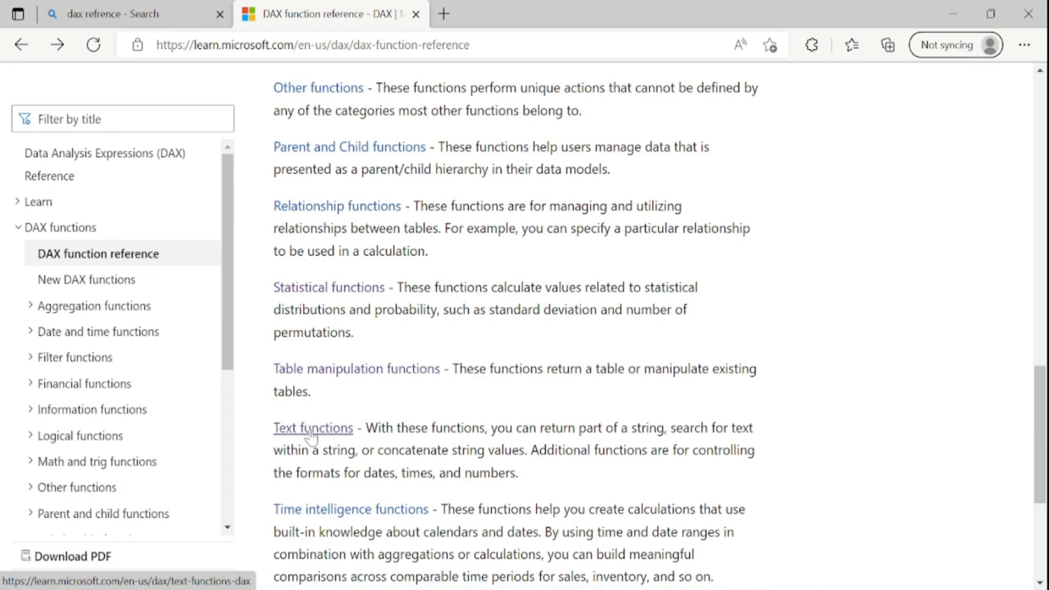
scroll(311, 439, "down", 3)
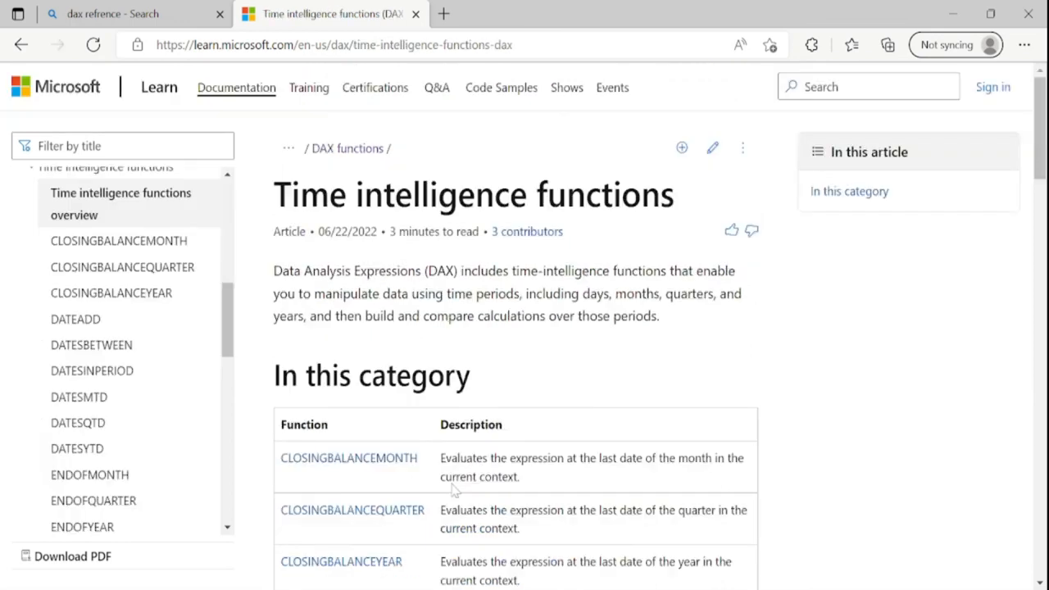
scroll(454, 489, "down", 4)
scroll(516, 328, "down", 4)
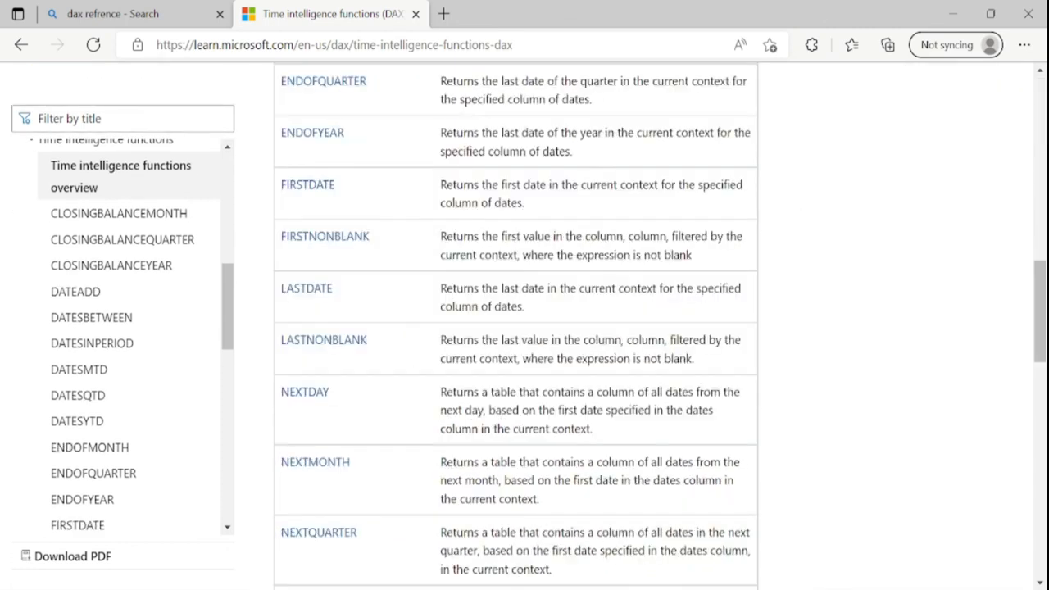
scroll(516, 328, "up", 4)
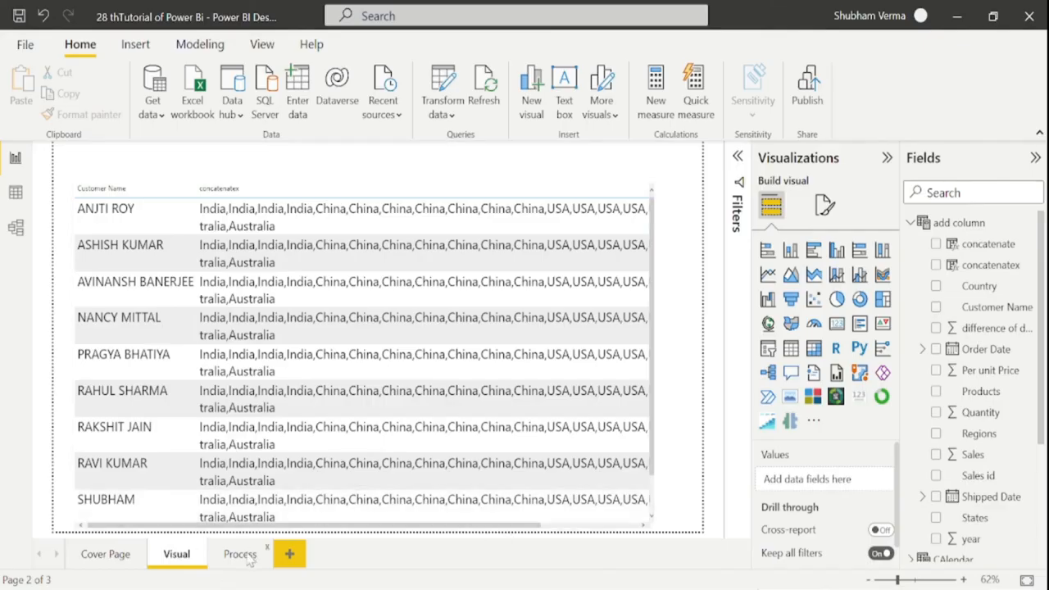
Back in Power BI, review the Process page steps, then open the Cover Page
left_click(248, 557)
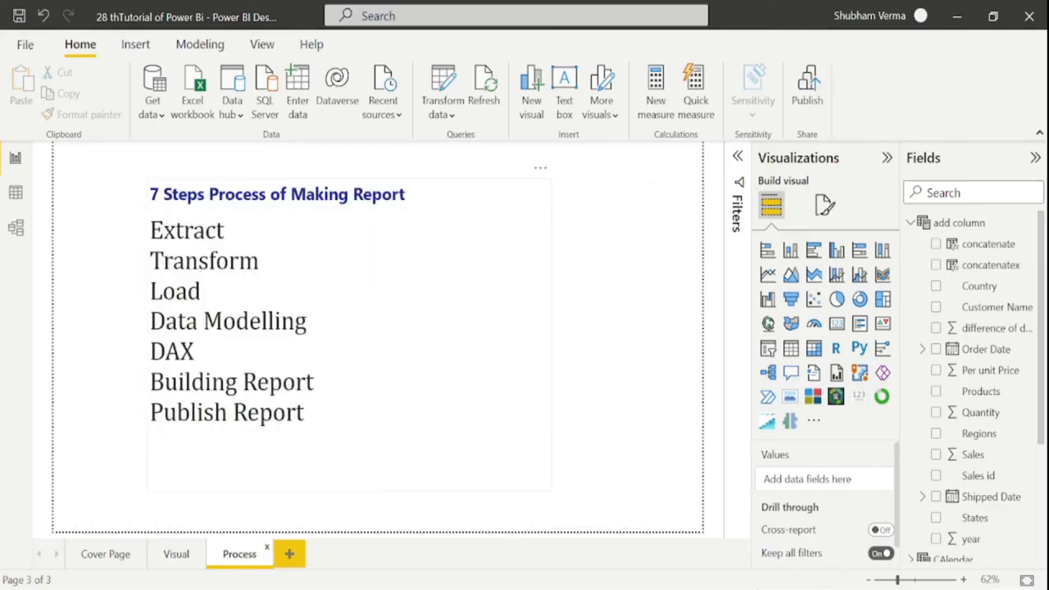
left_click_drag(313, 382, 202, 321)
left_click(107, 555)
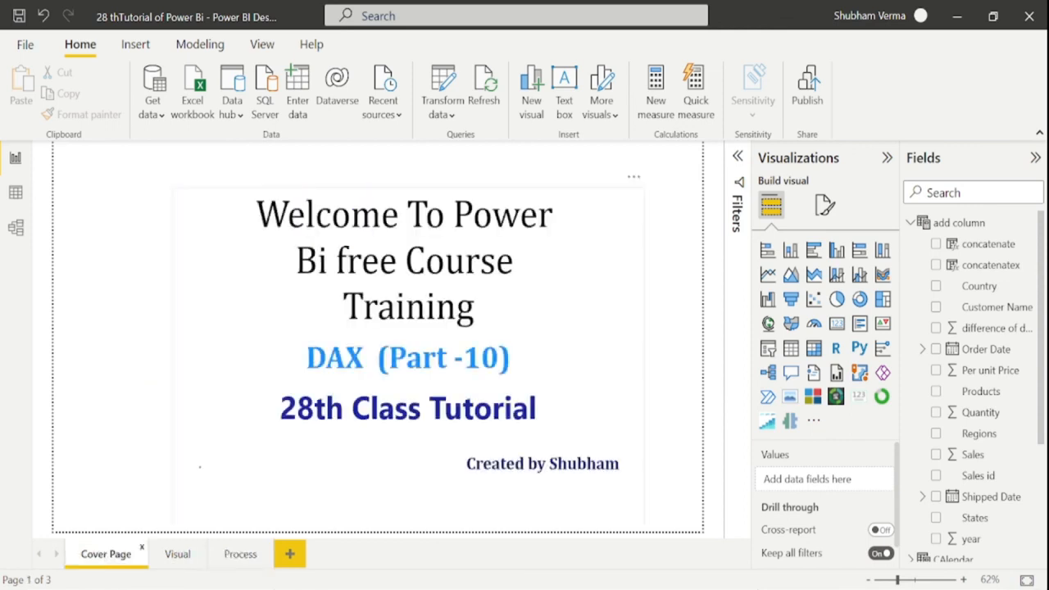